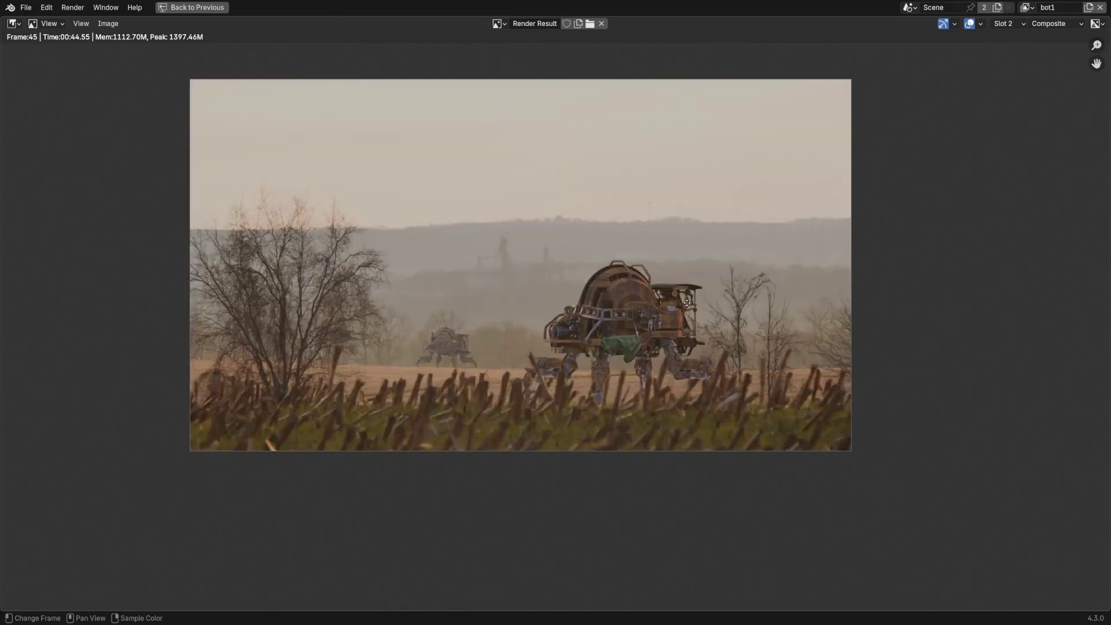
Examine the rendered frame up close, inspecting the trees at the edge of the image, the robot's leg and the overall composition.
middle_drag(814, 315, 666, 358)
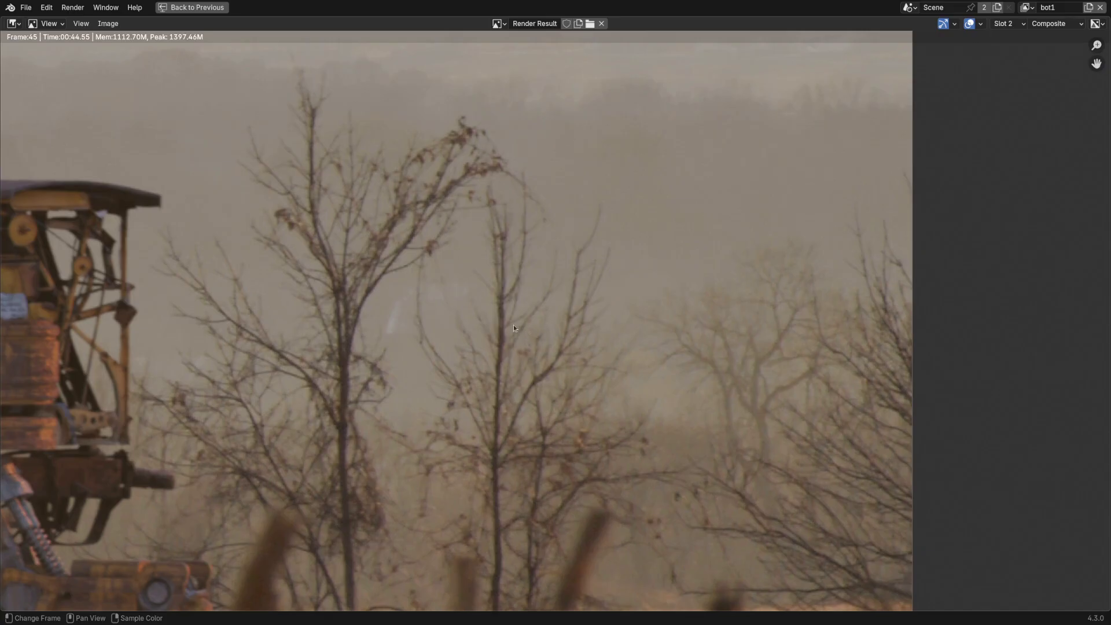
scroll(366, 346, up, 4)
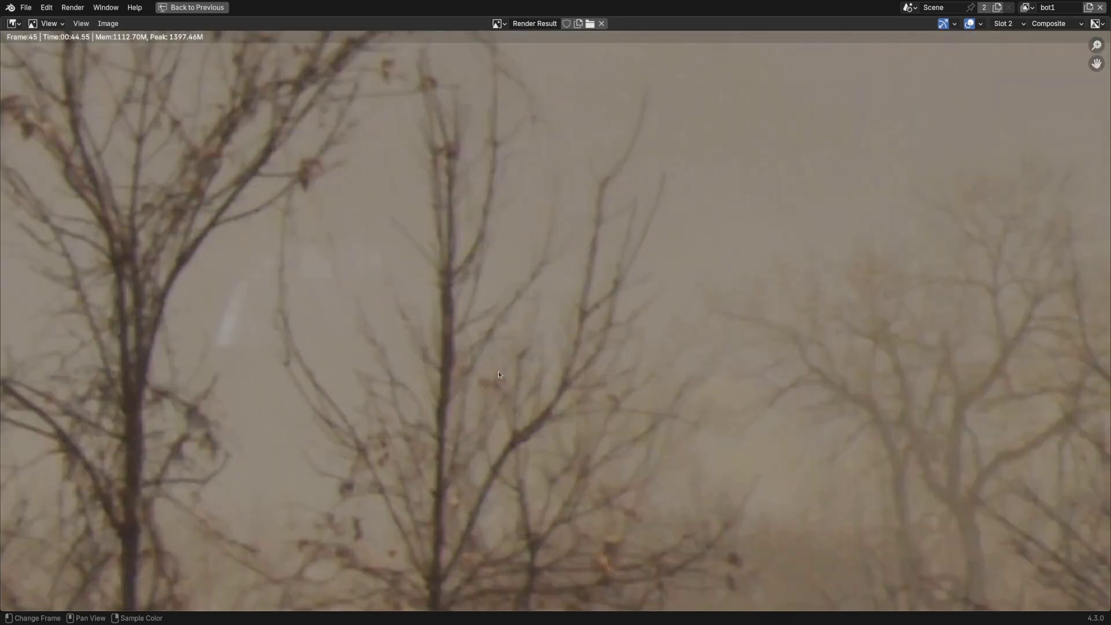
scroll(518, 352, down, 2)
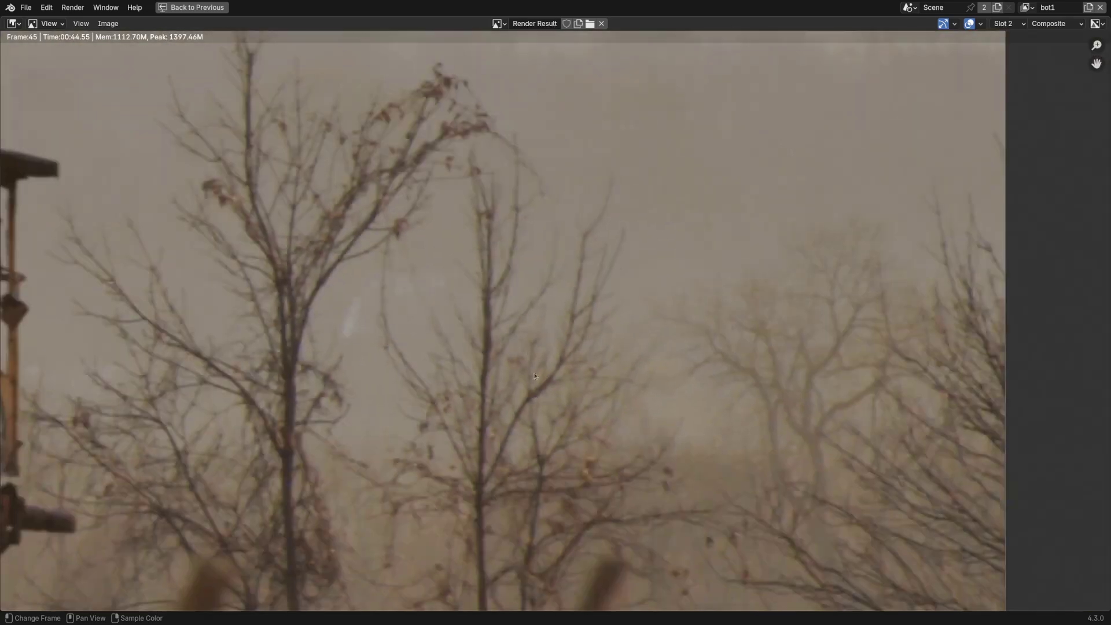
middle_drag(559, 383, 550, 374)
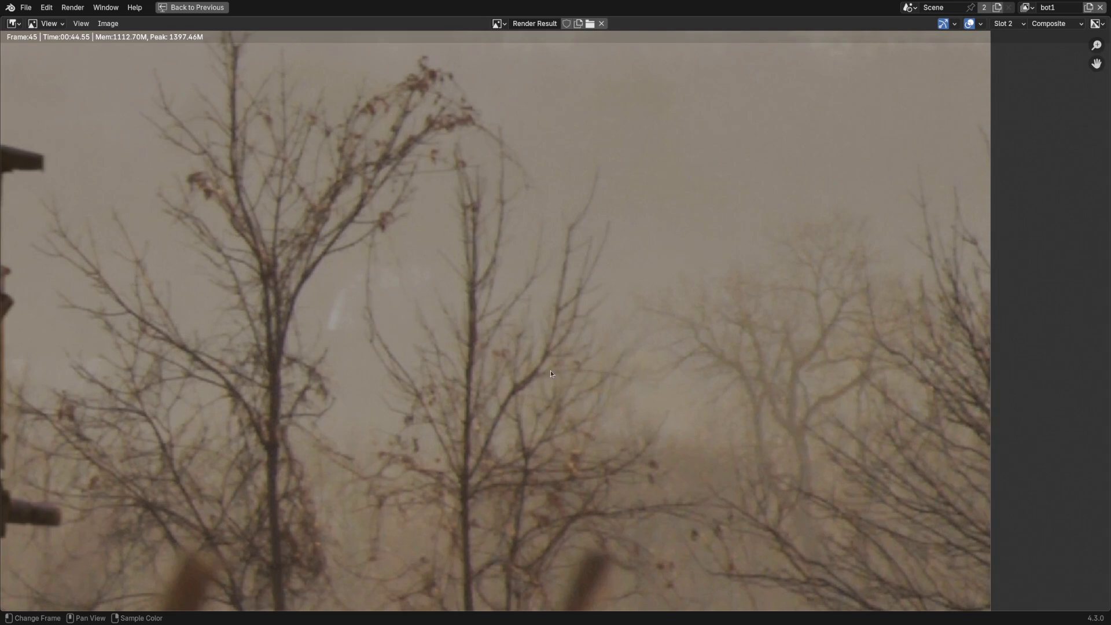
scroll(441, 388, down, 5)
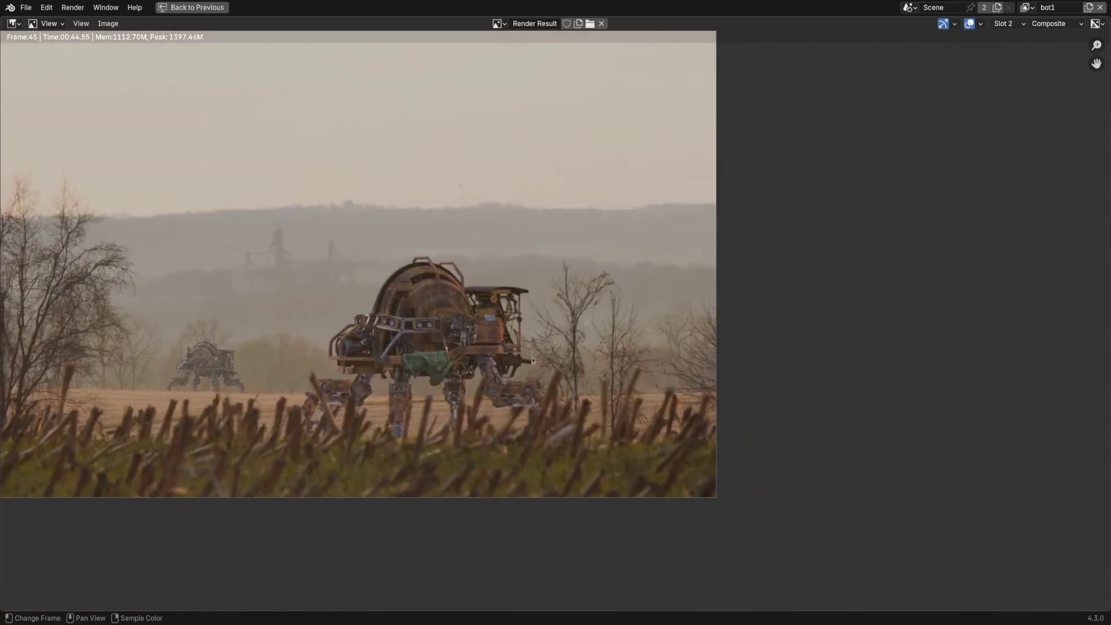
scroll(521, 393, up, 6)
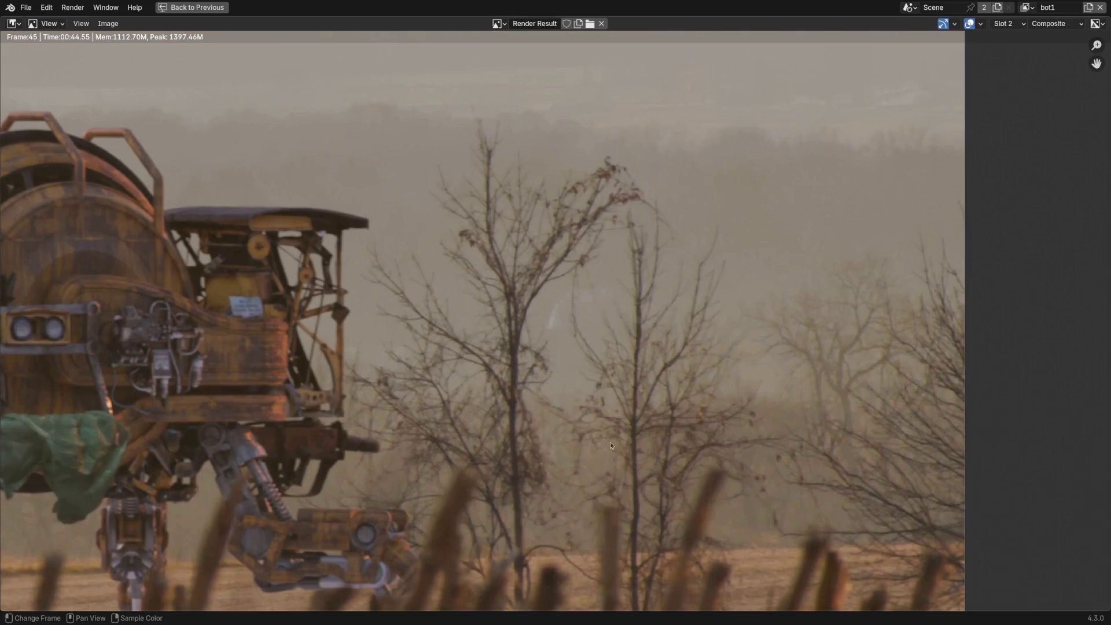
scroll(502, 369, up, 5)
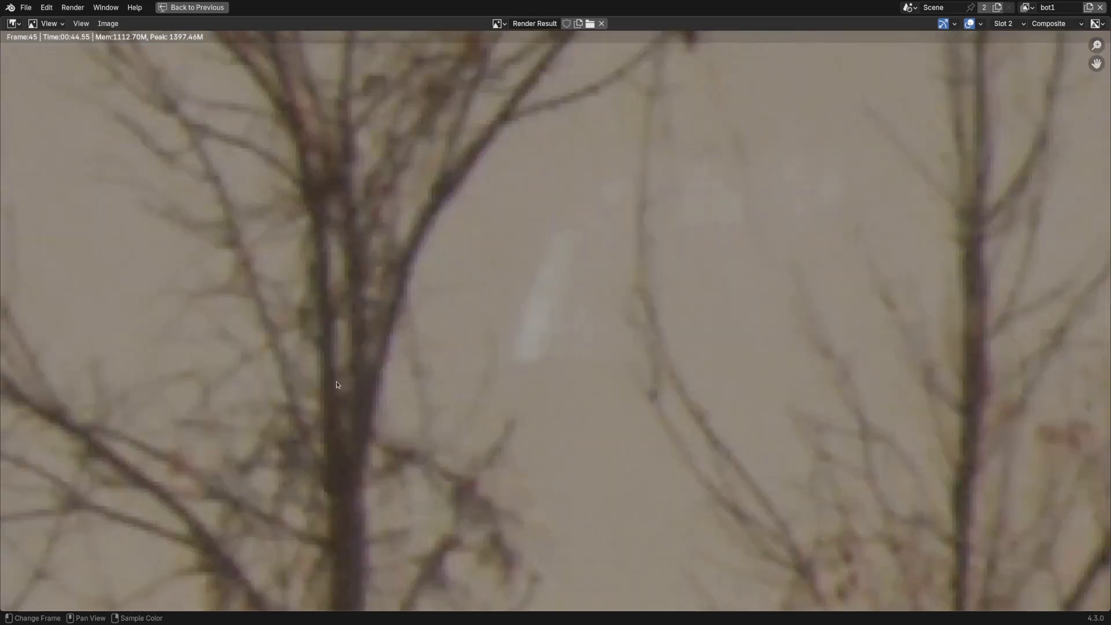
scroll(330, 389, down, 4)
scroll(417, 410, up, 4)
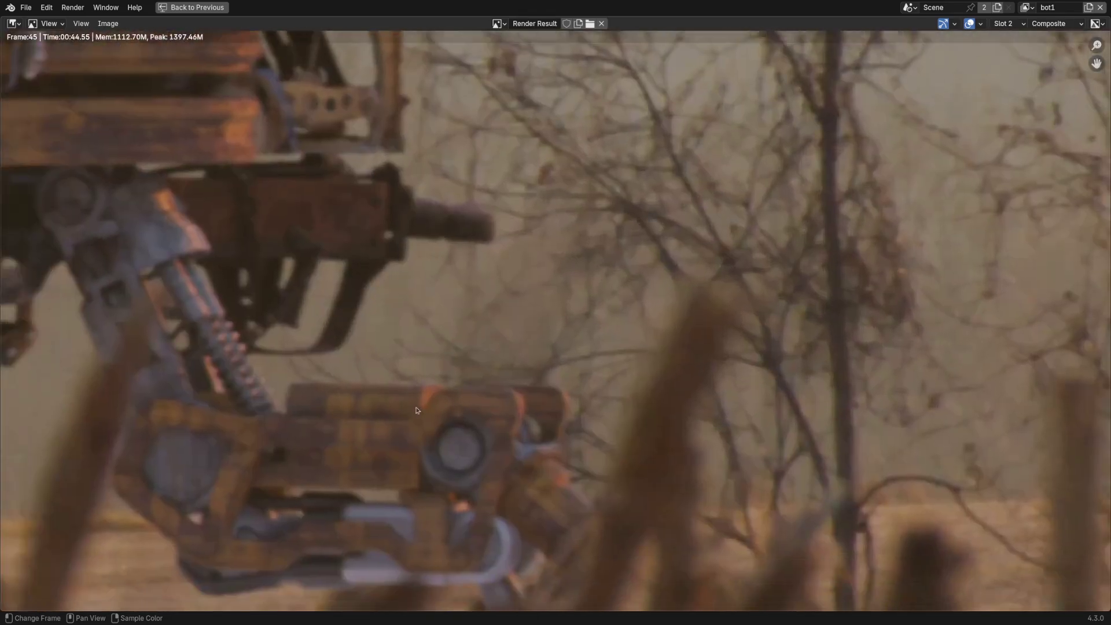
scroll(498, 437, up, 4)
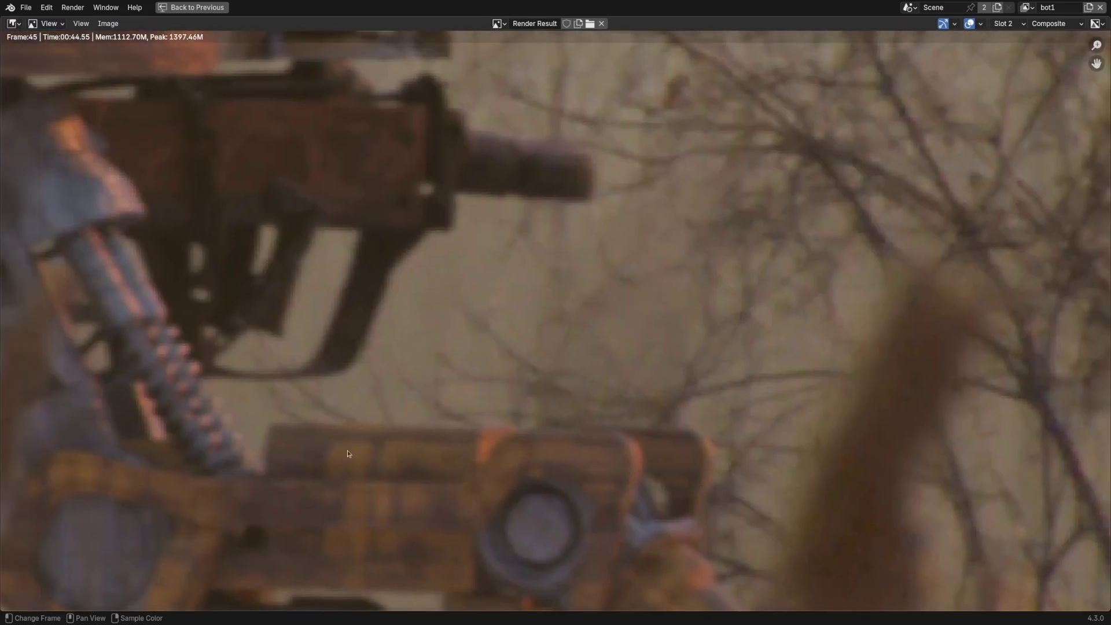
scroll(302, 329, down, 8)
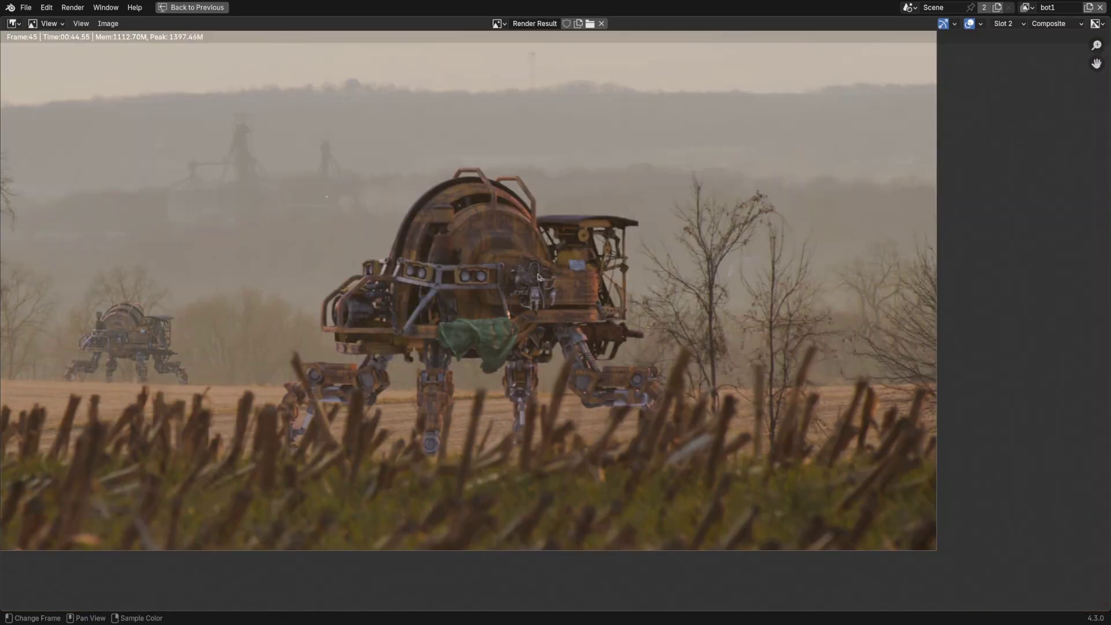
scroll(521, 350, down, 1)
middle_drag(521, 350, 656, 427)
middle_drag(786, 452, 701, 444)
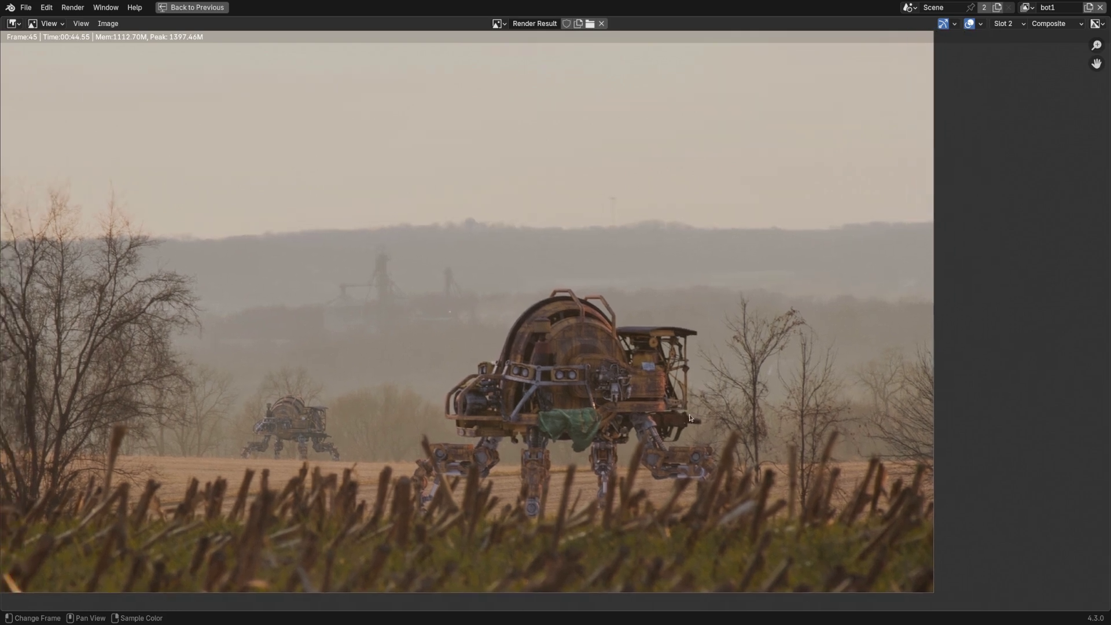
Switch to the compositing node tree and move the Viewer and Composite nodes farther away from the final Mix node.
key(shift+F3)
middle_drag(701, 166, 429, 297)
scroll(429, 298, up, 13)
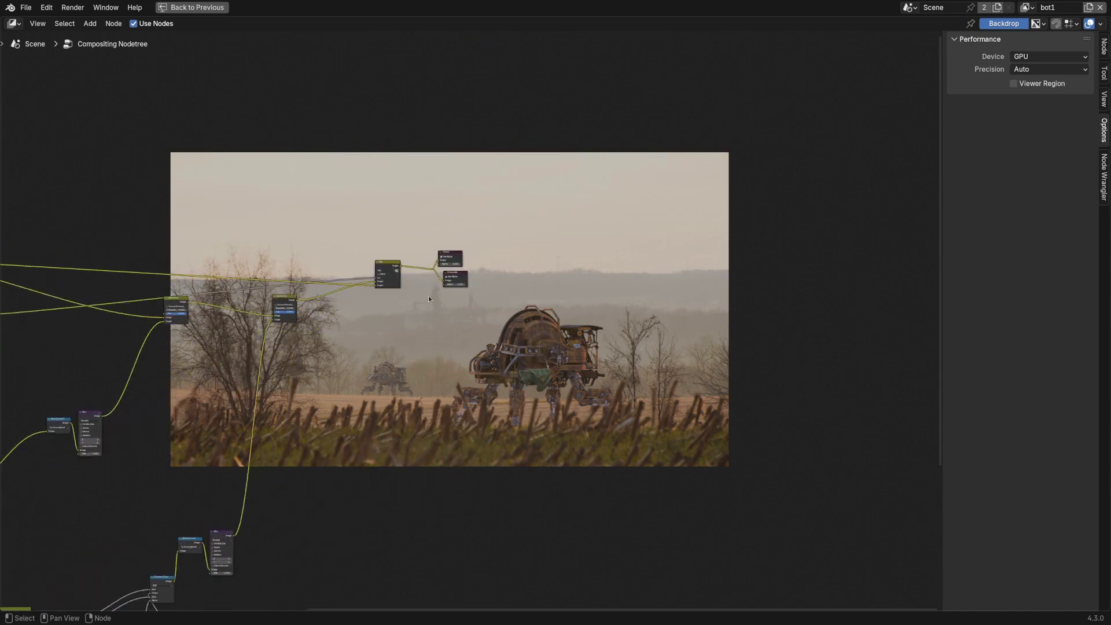
scroll(477, 305, up, 3)
key(g)
click(515, 312)
scroll(509, 311, up, 5)
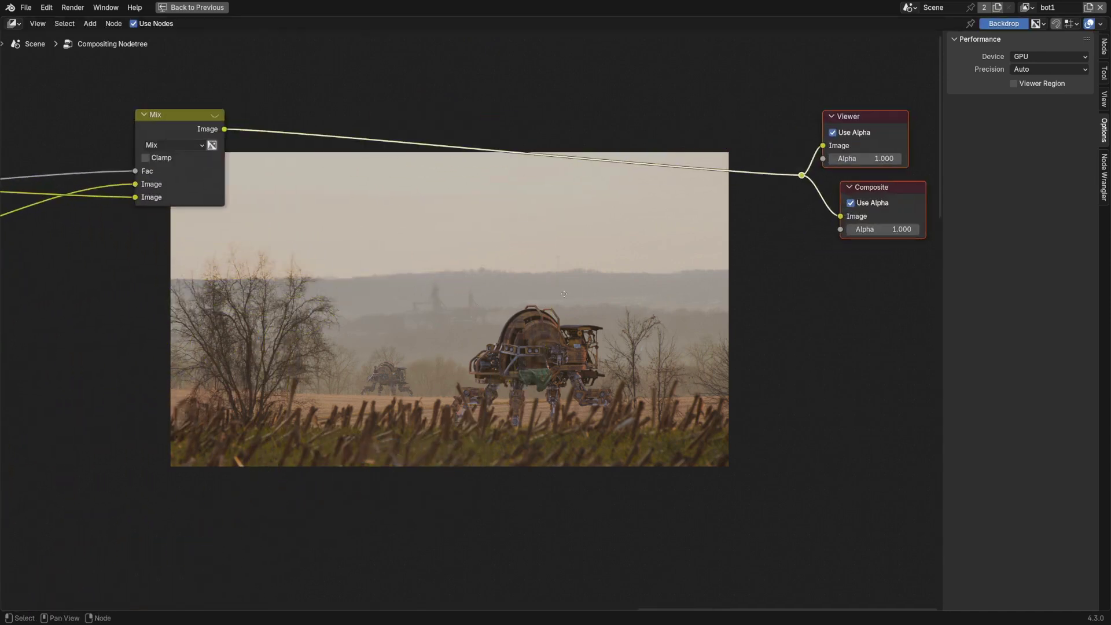
click(578, 305)
middle_drag(578, 307, 600, 335)
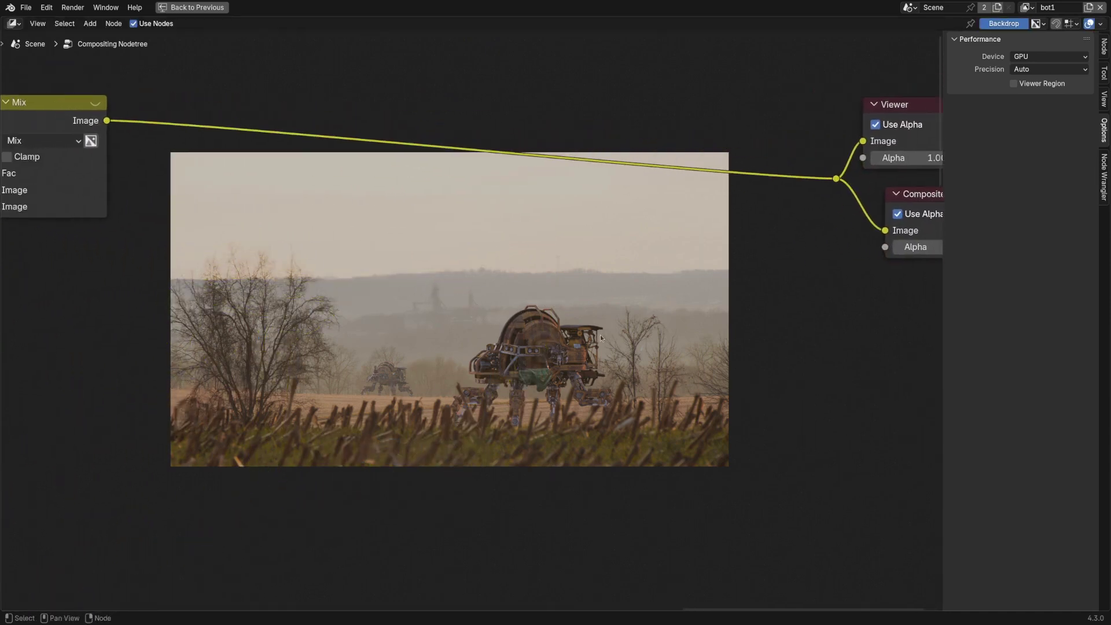
Add a Lens Distortion node on the link between the final Mix node and the outputs.
key(shift+a)
key(shift+a)
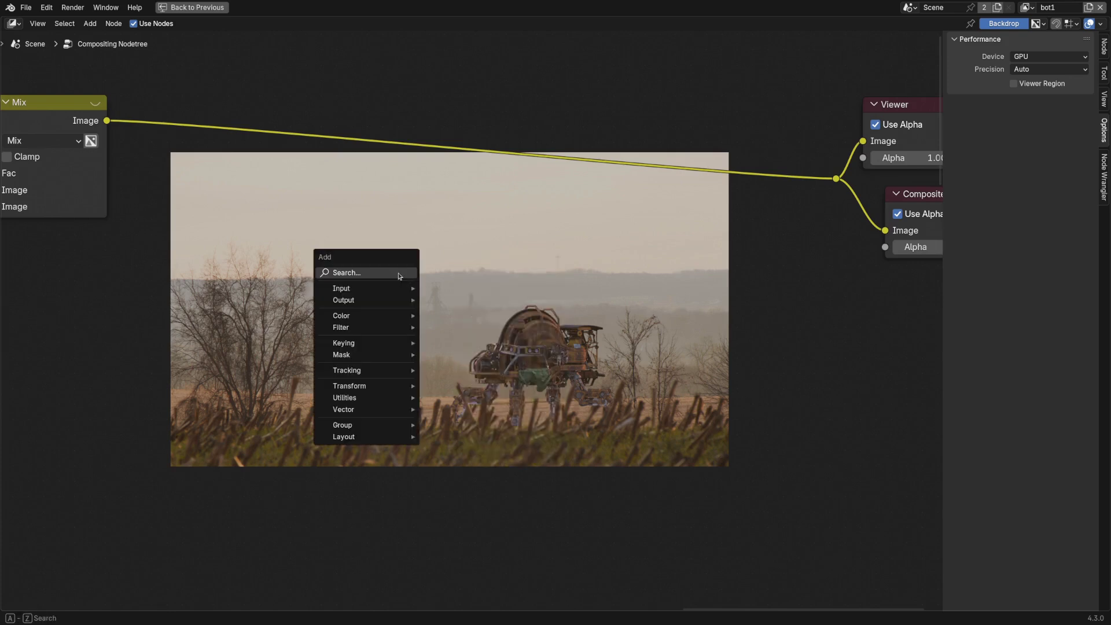
mouse_move(351, 386)
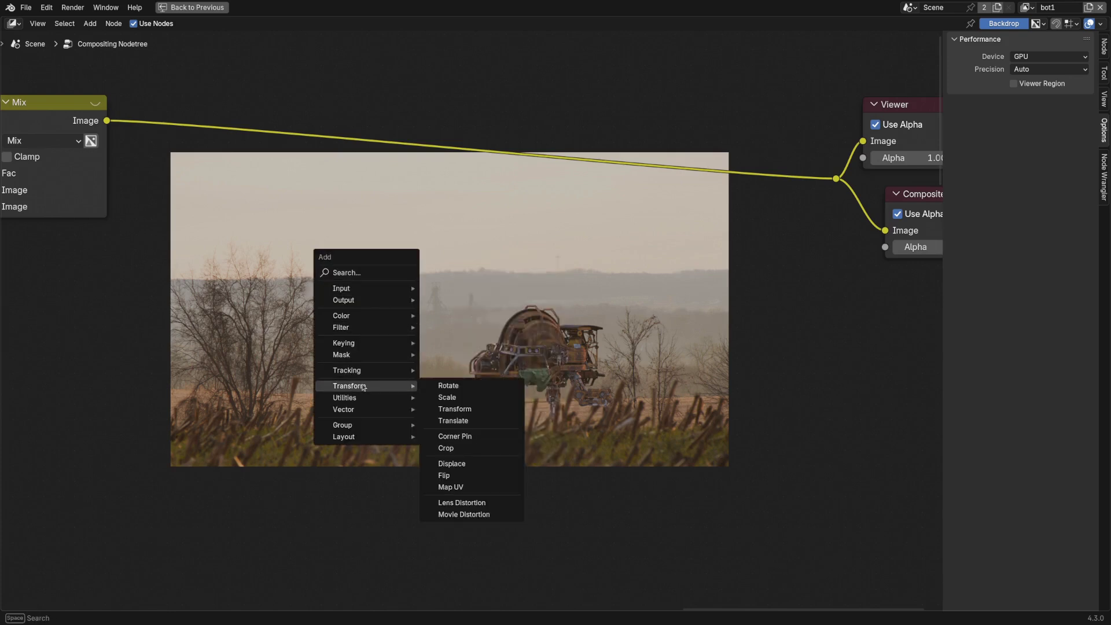
click(463, 502)
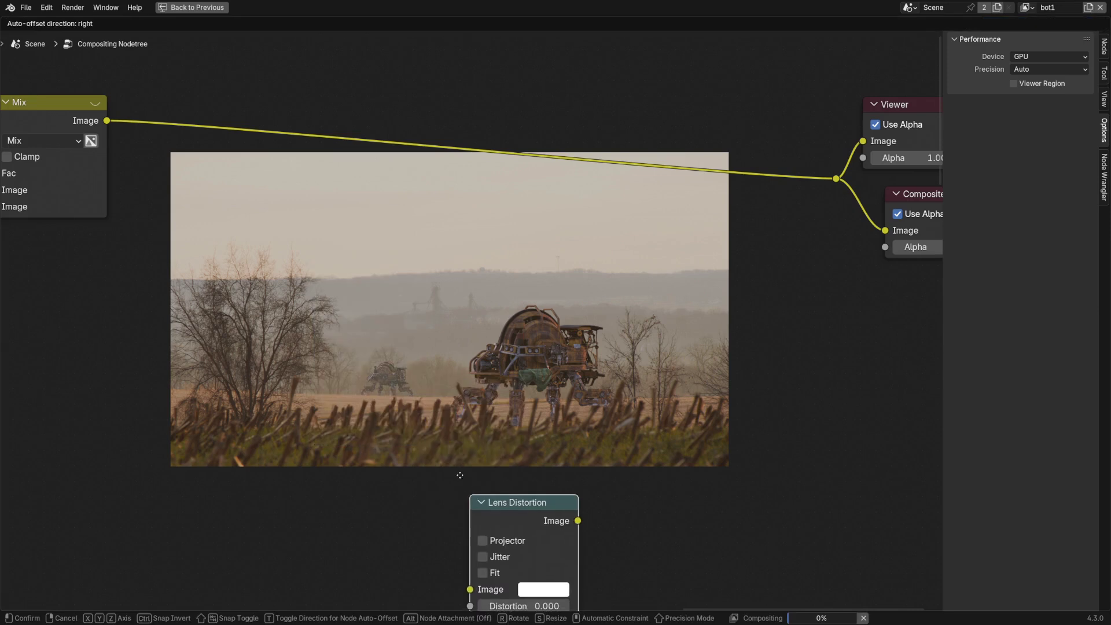
click(295, 75)
drag(348, 99, 368, 88)
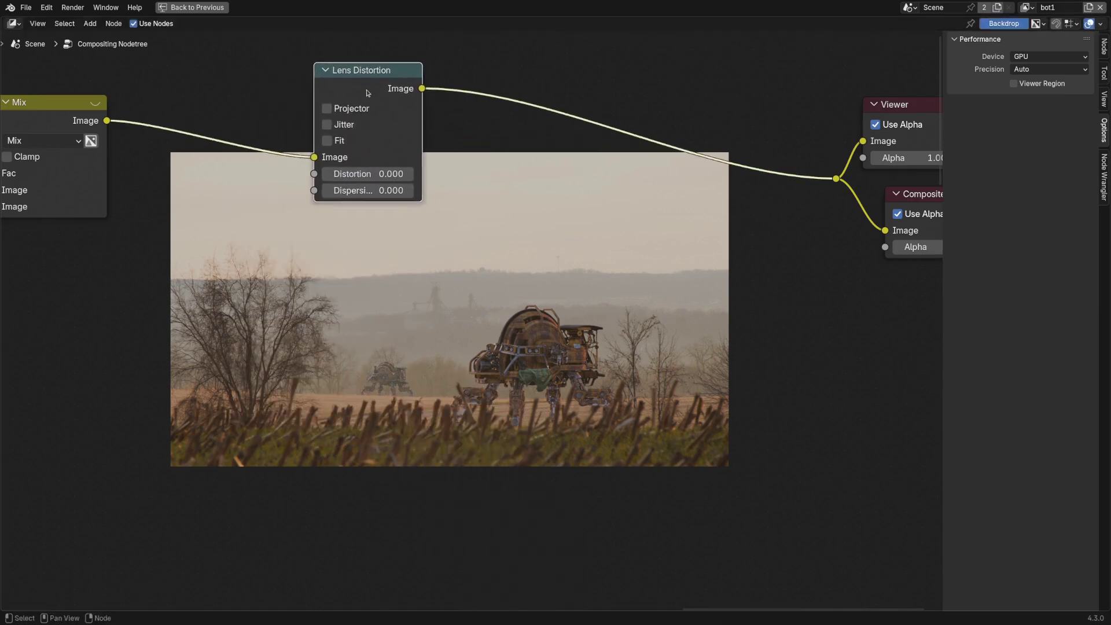
Try a Distortion of 1 on the Lens Distortion node, and reset it to 0.
drag(367, 174, 413, 174)
click(367, 175)
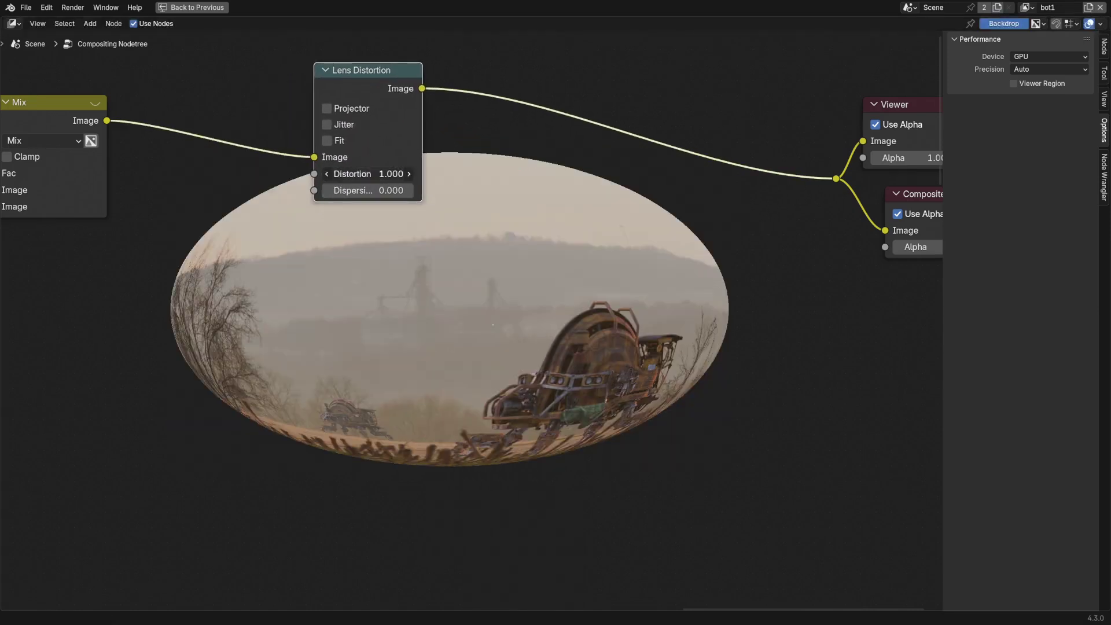
text(0)
key(Return)
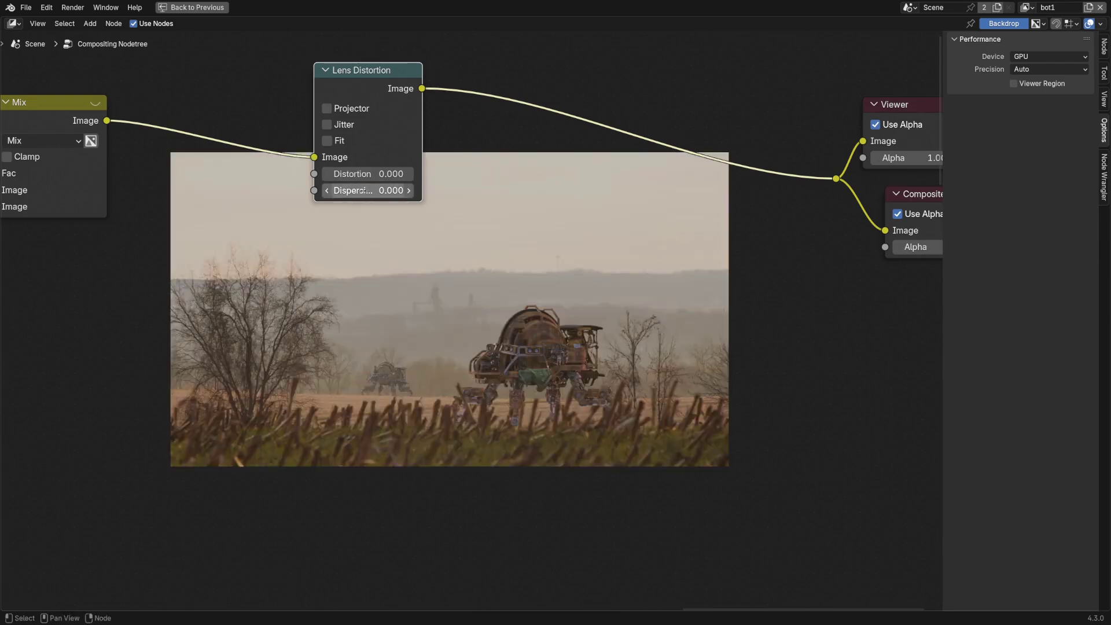
Try a Dispersion of 1 on the Lens Distortion node and inspect the colour fringing on an enlarged backdrop.
click(379, 191)
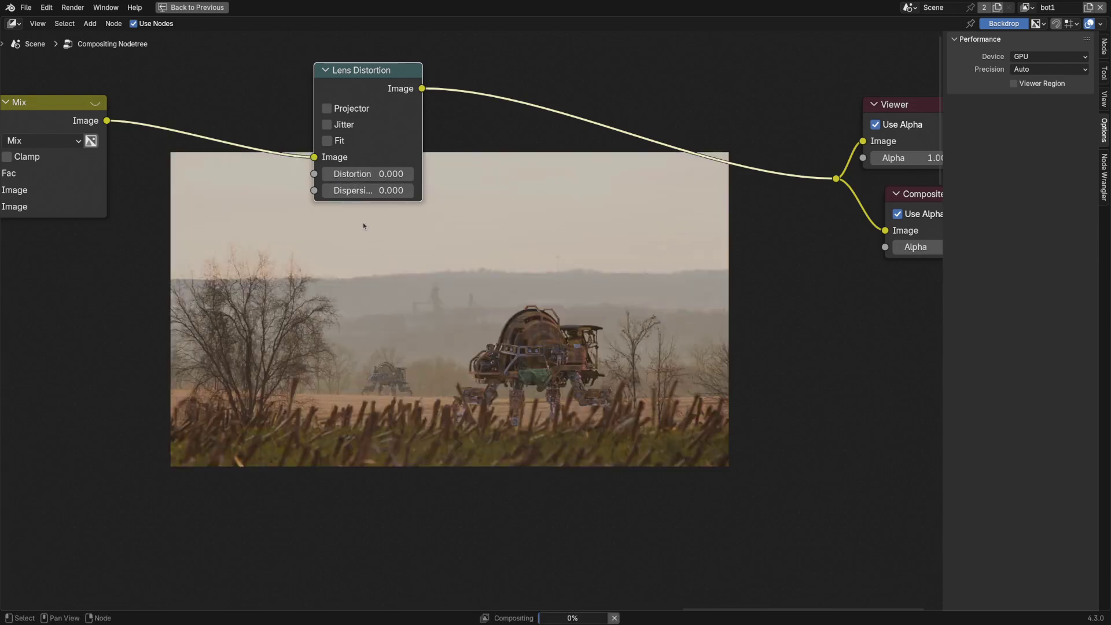
text(1)
key(Return)
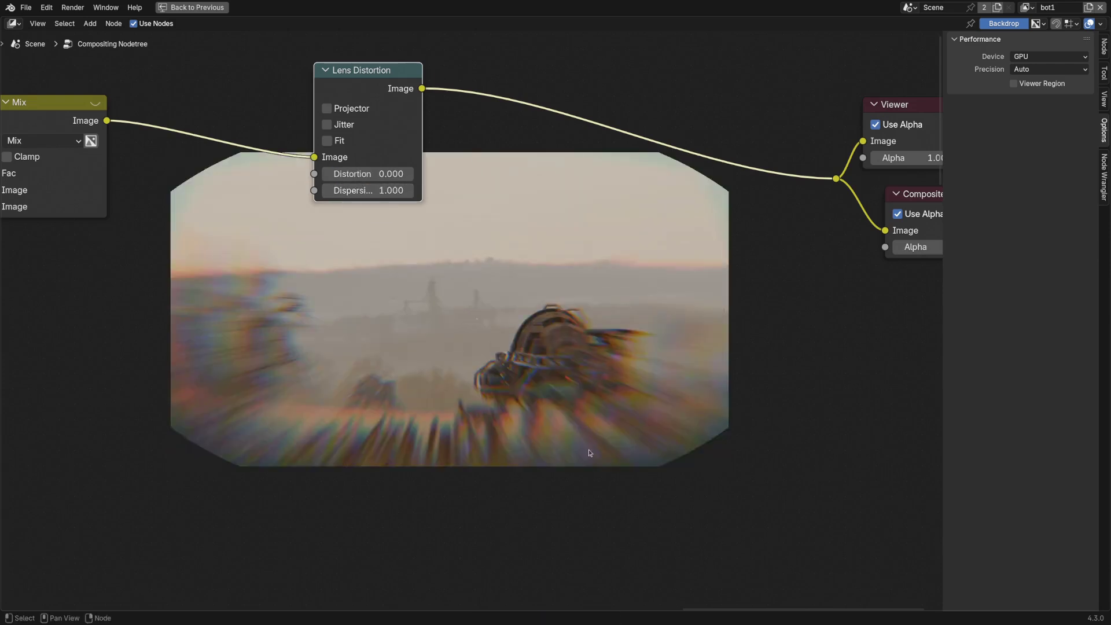
middle_drag(629, 449, 610, 435)
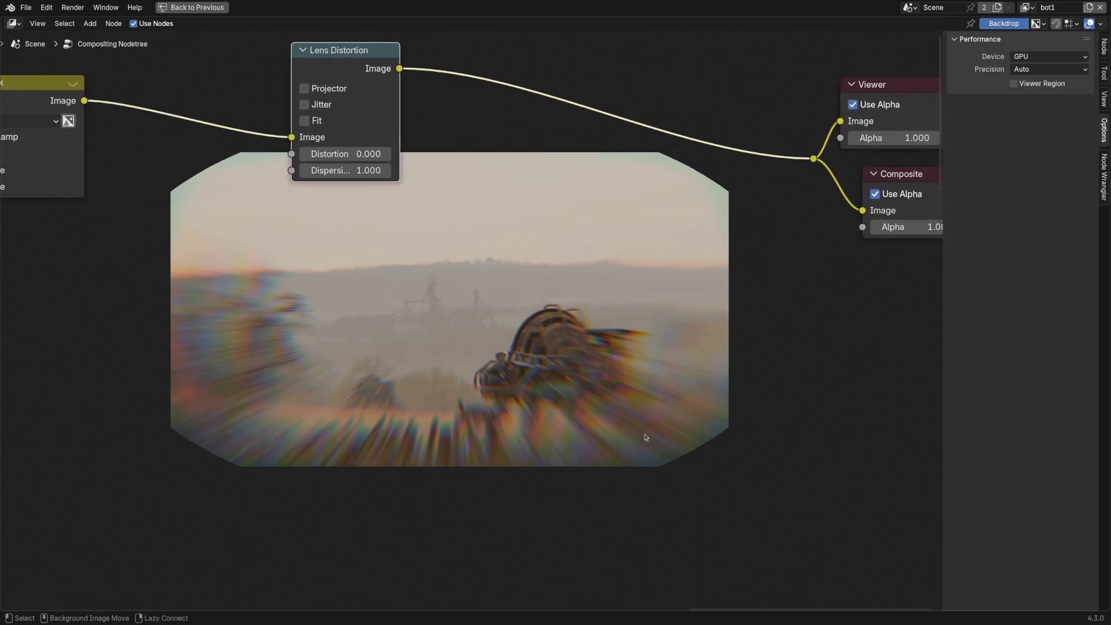
key(alt+v)
key(alt+v)
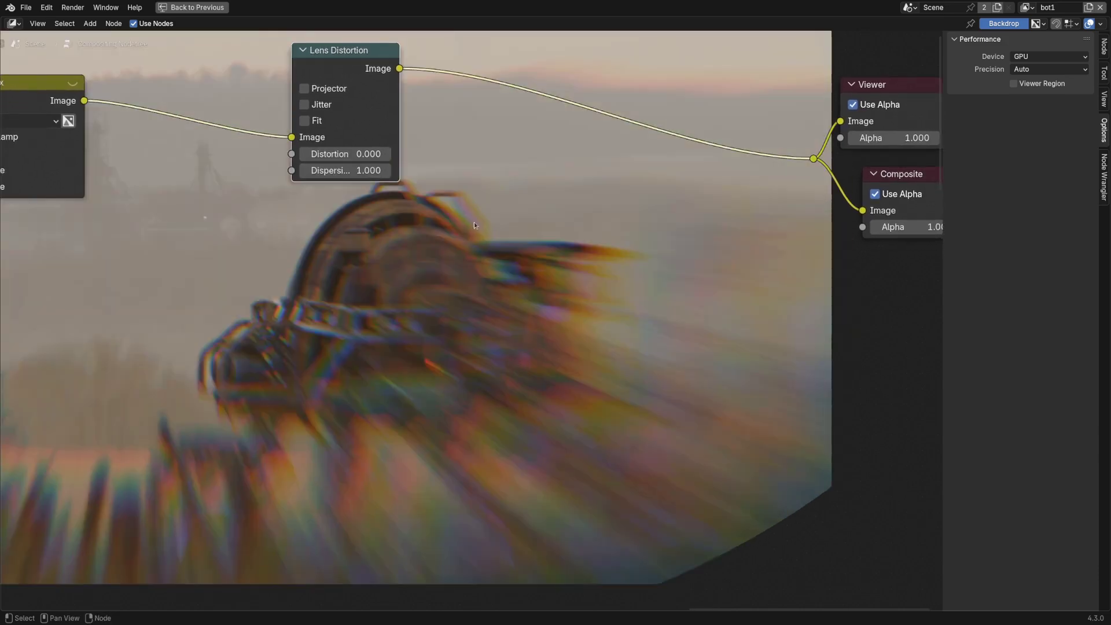
Set the Lens Distortion node's Dispersion to 0.11 and reposition the node slightly along its link.
click(340, 171)
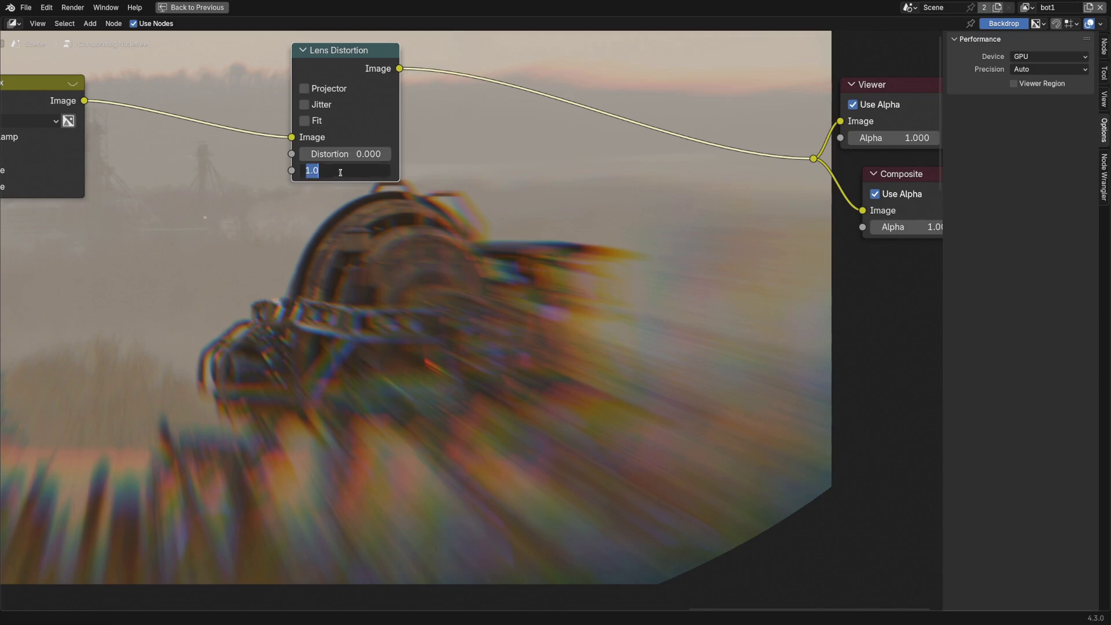
text(0.11)
key(Return)
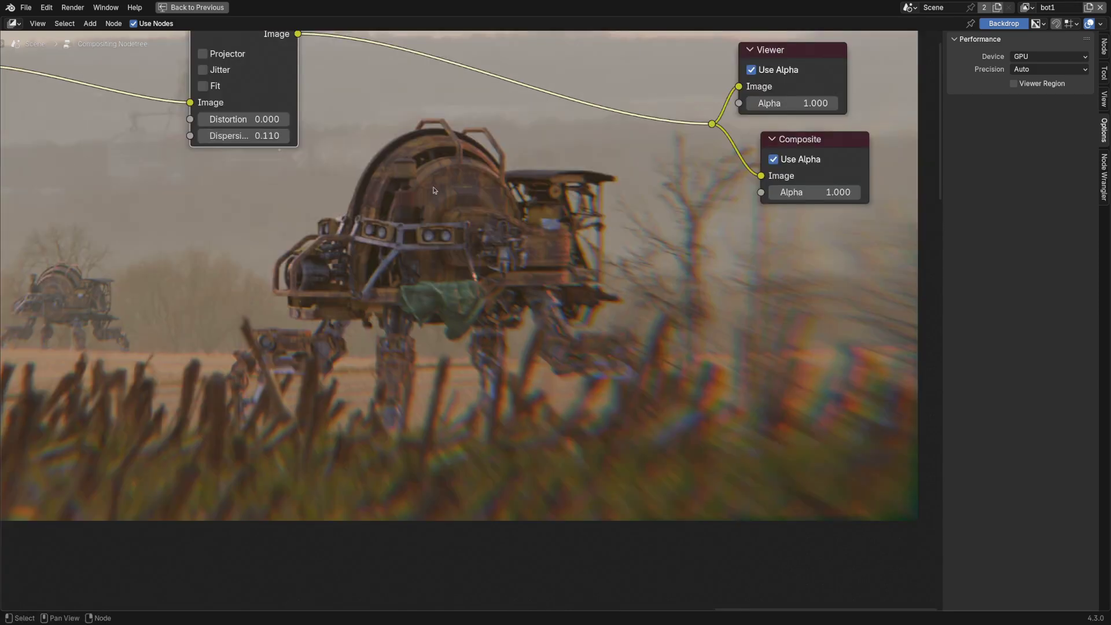
scroll(298, 184, down, 4)
middle_drag(298, 184, 344, 290)
scroll(341, 274, up, 4)
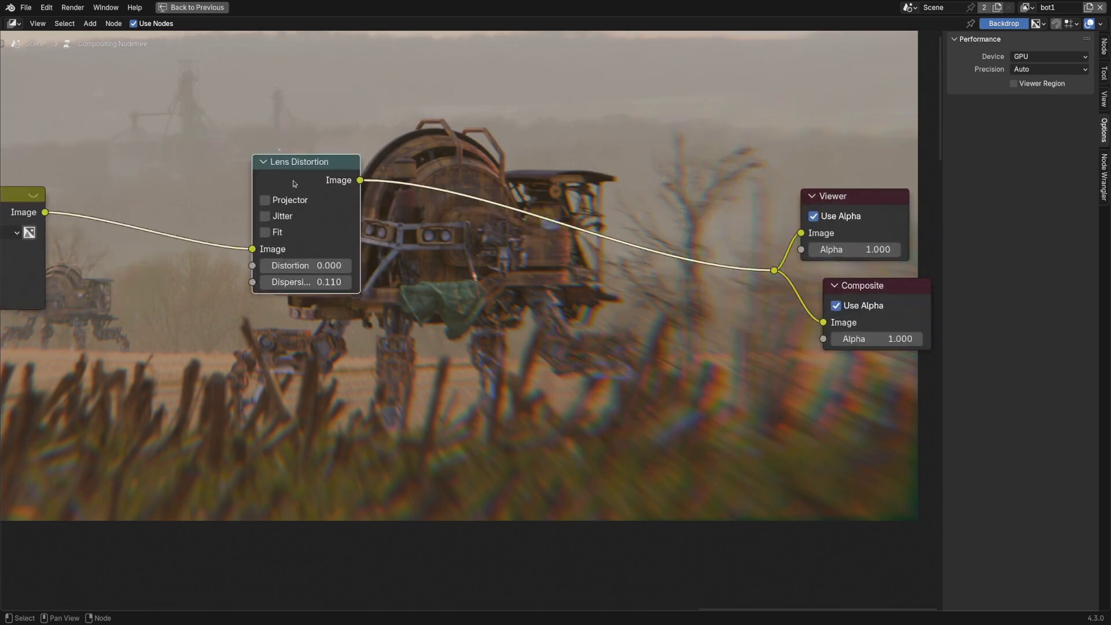
drag(287, 158, 332, 216)
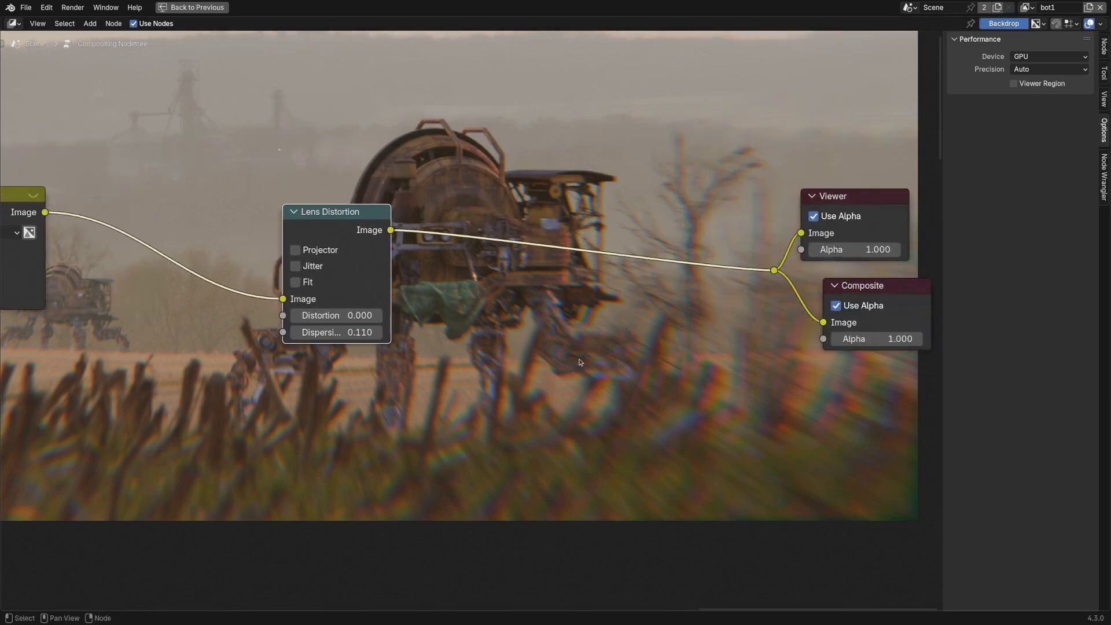
middle_drag(580, 359, 511, 269)
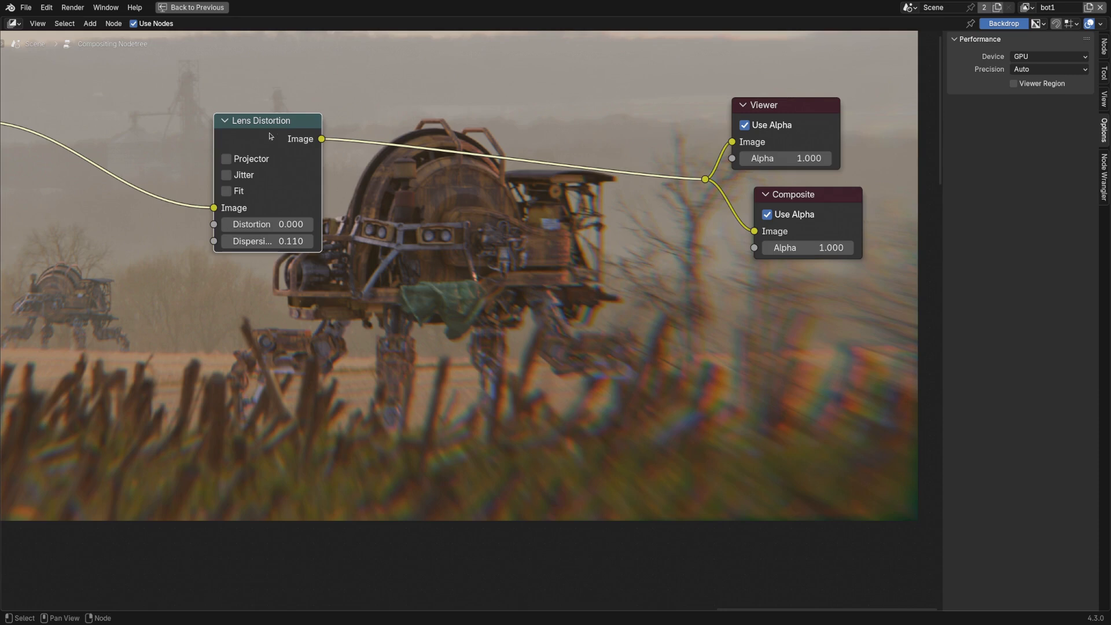
Mute the Lens Distortion node to compare the image without dispersion, and unmute it.
key(m)
scroll(602, 182, down, 4)
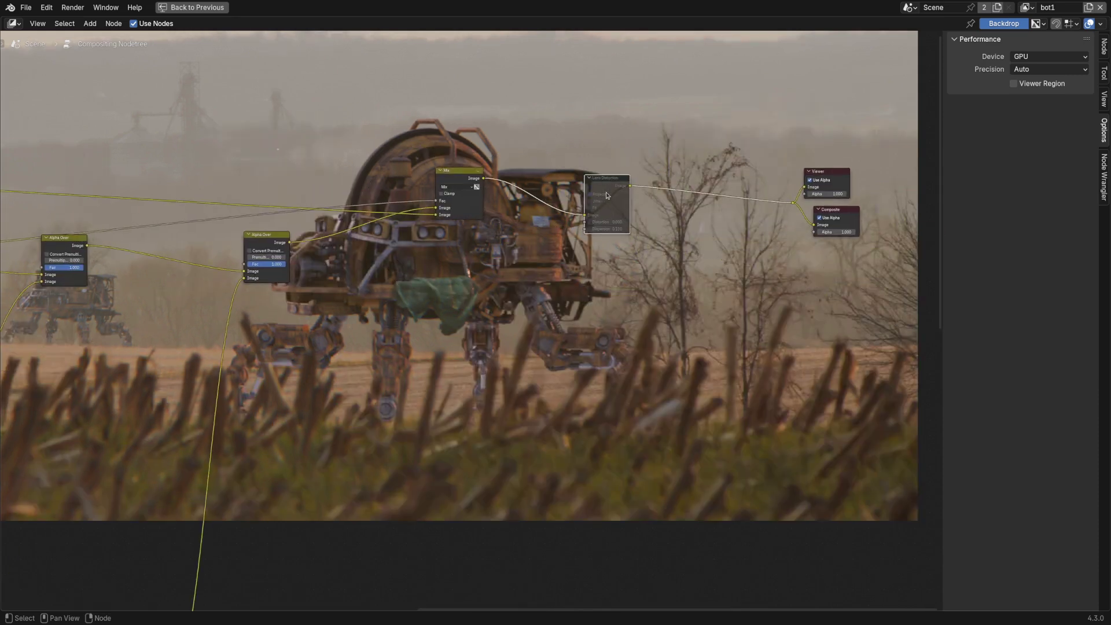
key(m)
Move the Lens Distortion node onto the second Alpha Over node's foreground input and disable that node's Convert Premultiplied option.
alt+drag(608, 182, 222, 370)
middle_drag(500, 403, 399, 325)
scroll(174, 191, up, 2)
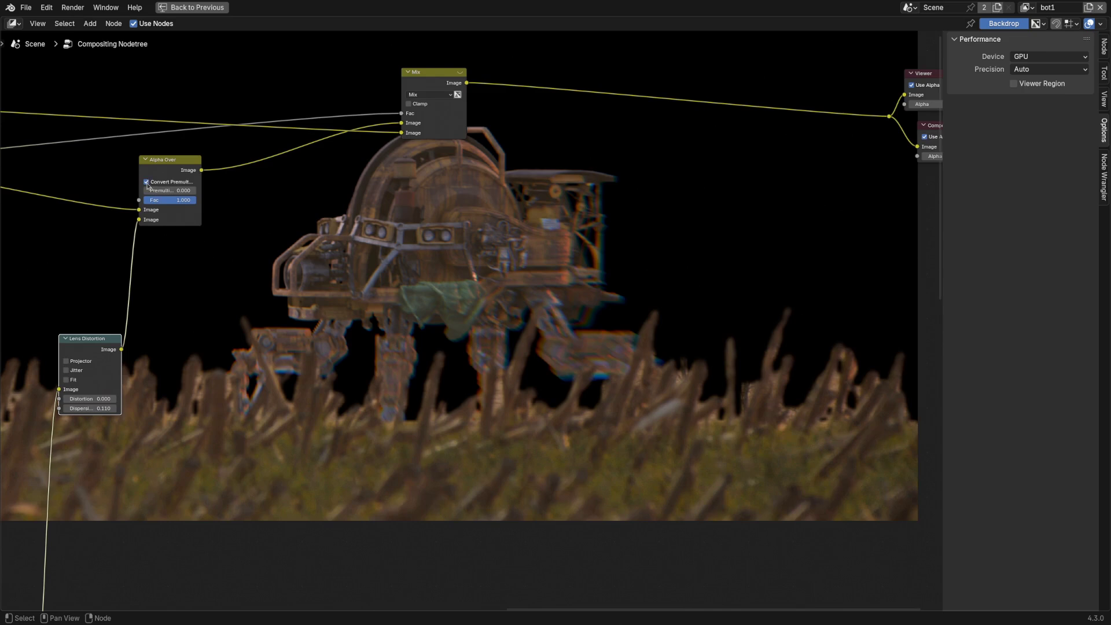
click(148, 183)
Delete the Lens Distortion node while keeping the link between Blur and Alpha Over, and undo the deletion.
scroll(107, 347, down, 2)
middle_drag(106, 347, 245, 323)
scroll(398, 262, down, 1)
scroll(454, 234, up, 1)
key(ctrl+x)
middle_drag(344, 269, 419, 327)
alt+middle_drag(419, 328, 344, 346)
scroll(370, 336, up, 2)
middle_drag(383, 330, 447, 343)
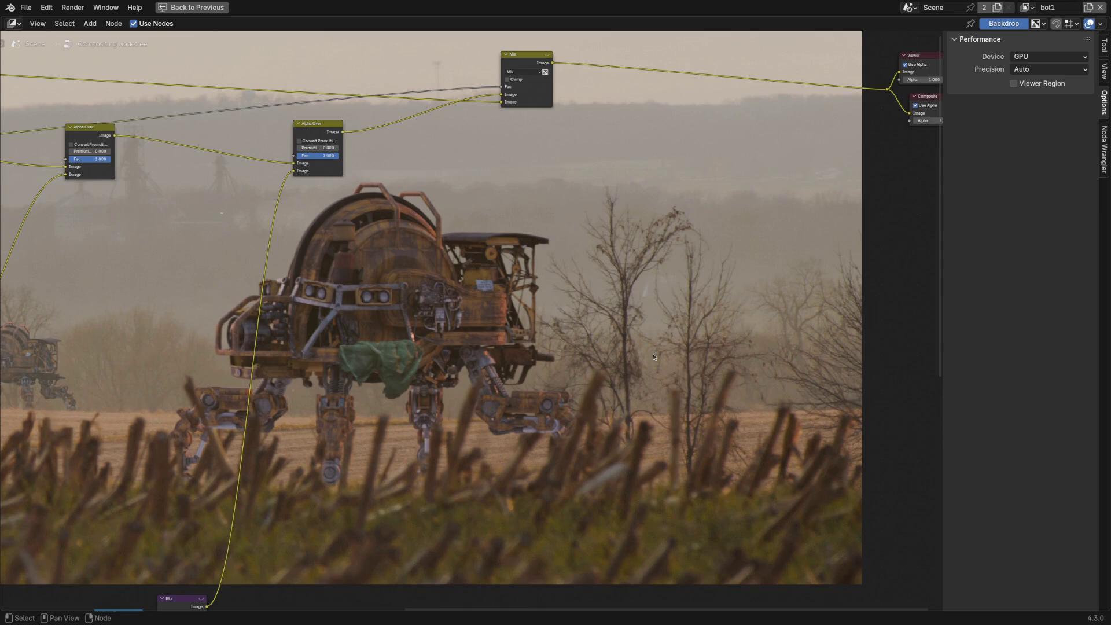
key(ctrl+z)
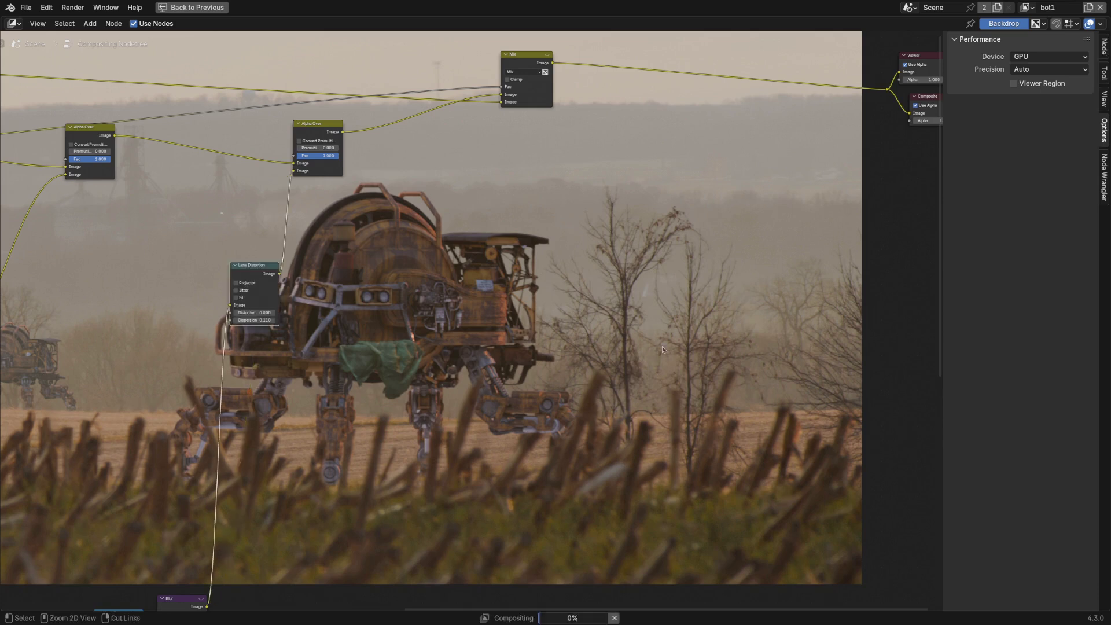
Detach the Lens Distortion node from the foreground branch and reinsert it between the final Mix node and the outputs.
alt+drag(258, 281, 770, 70)
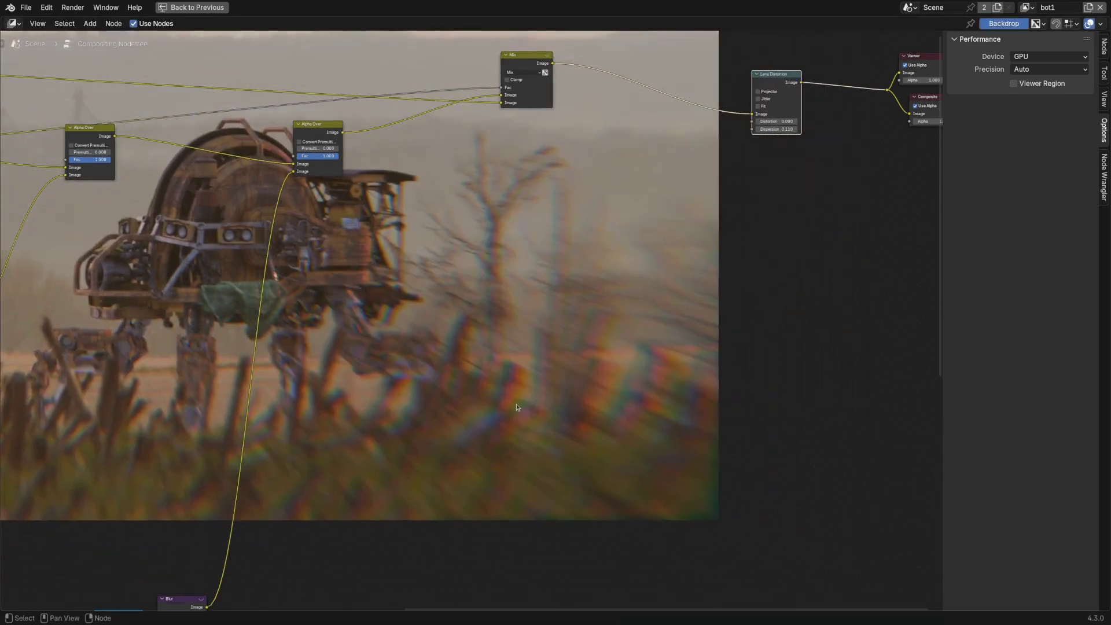
key(alt+v)
key(alt+v)
alt+middle_drag(599, 409, 448, 319)
Detach the Lens Distortion node from the output link and place it below, leaving Mix connected directly to the outputs.
alt+drag(779, 82, 706, 248)
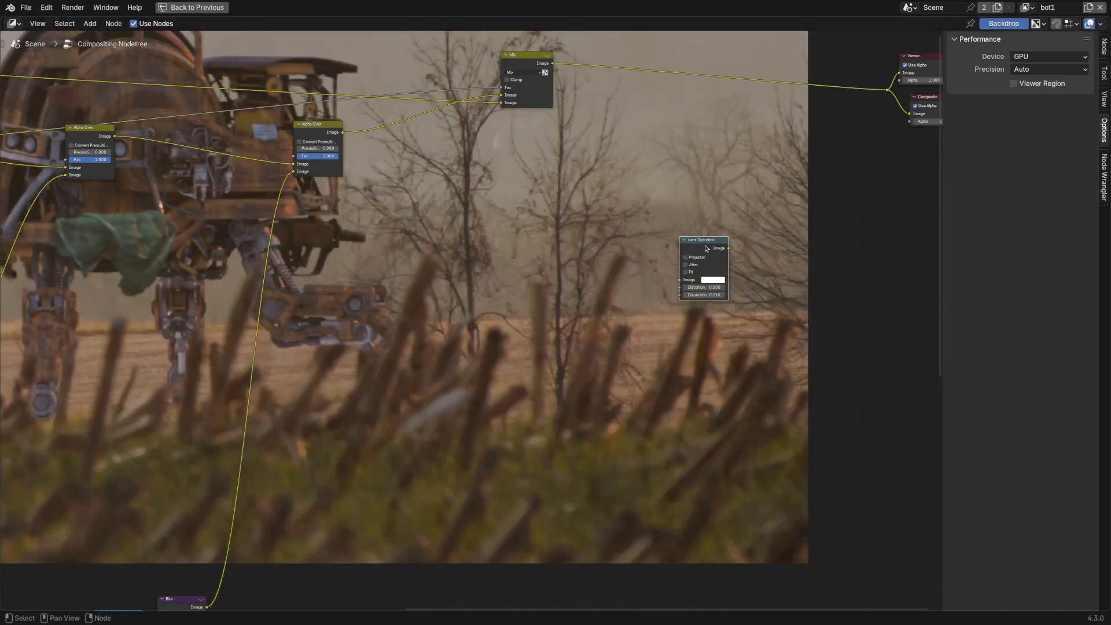
Examine the enlarged render result for color fringing on the tree branches and around the robots.
middle_drag(607, 200, 544, 251)
key(ctrl+space)
key(ctrl+space)
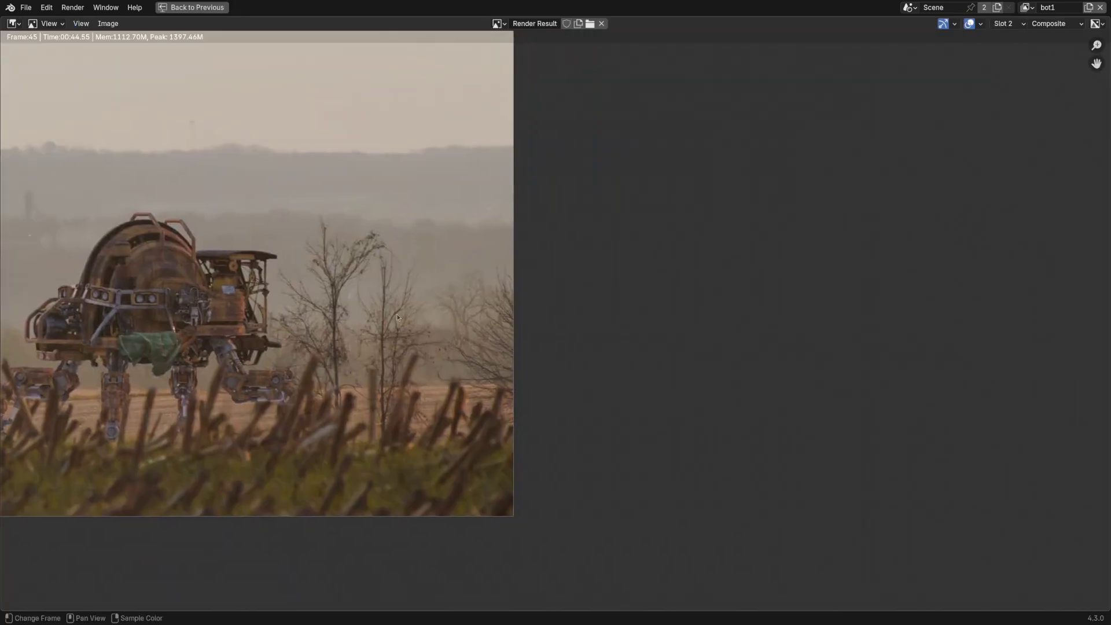
scroll(398, 314, up, 4)
scroll(472, 313, up, 6)
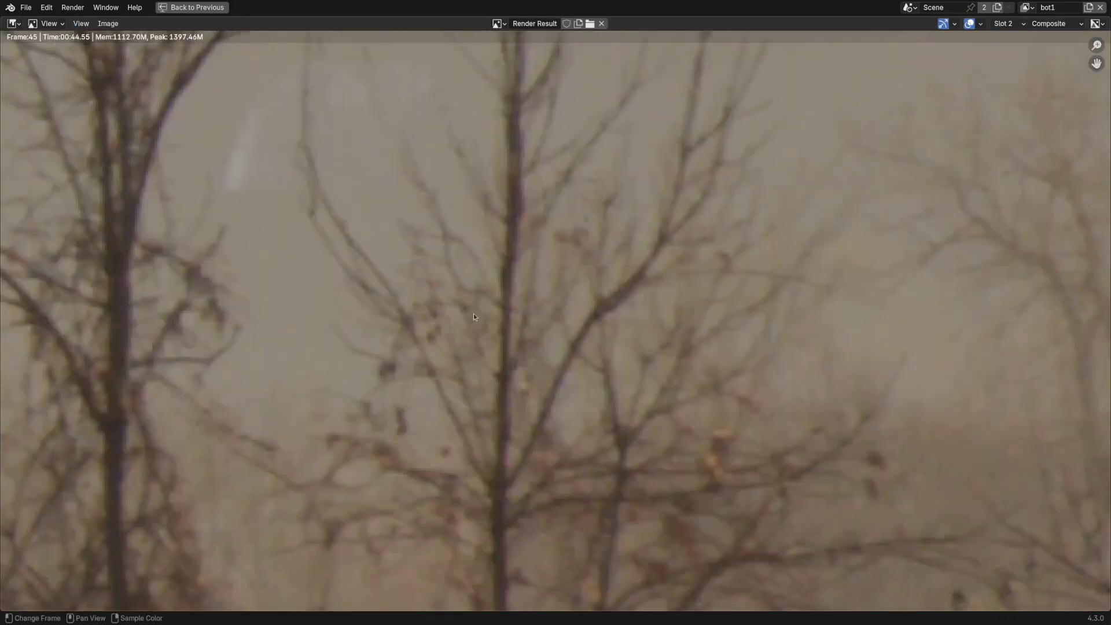
scroll(475, 266, down, 2)
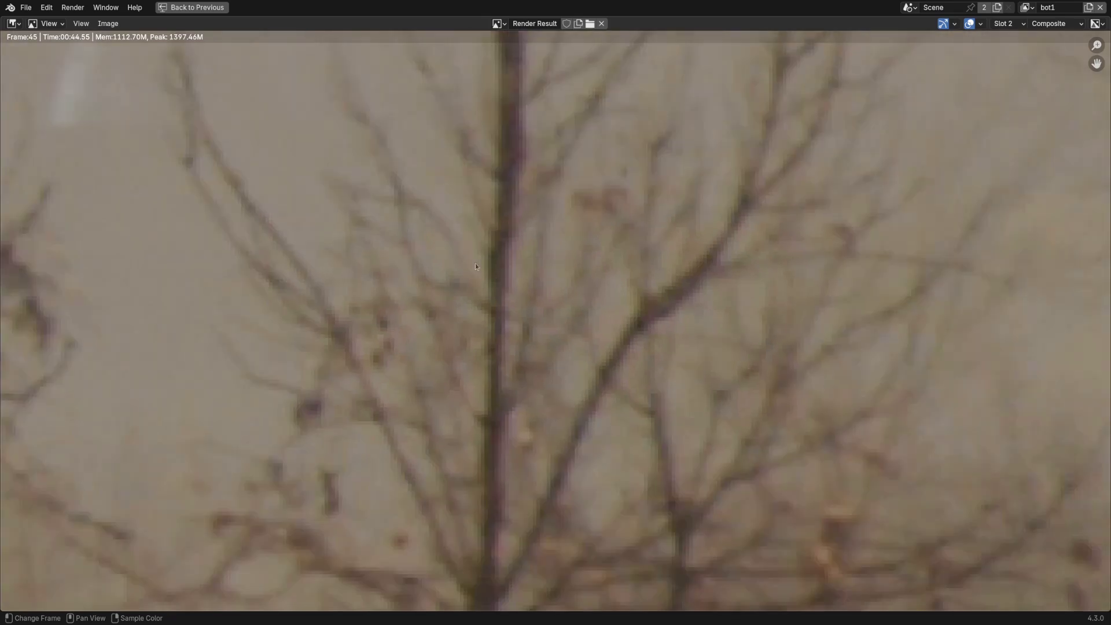
scroll(540, 274, down, 5)
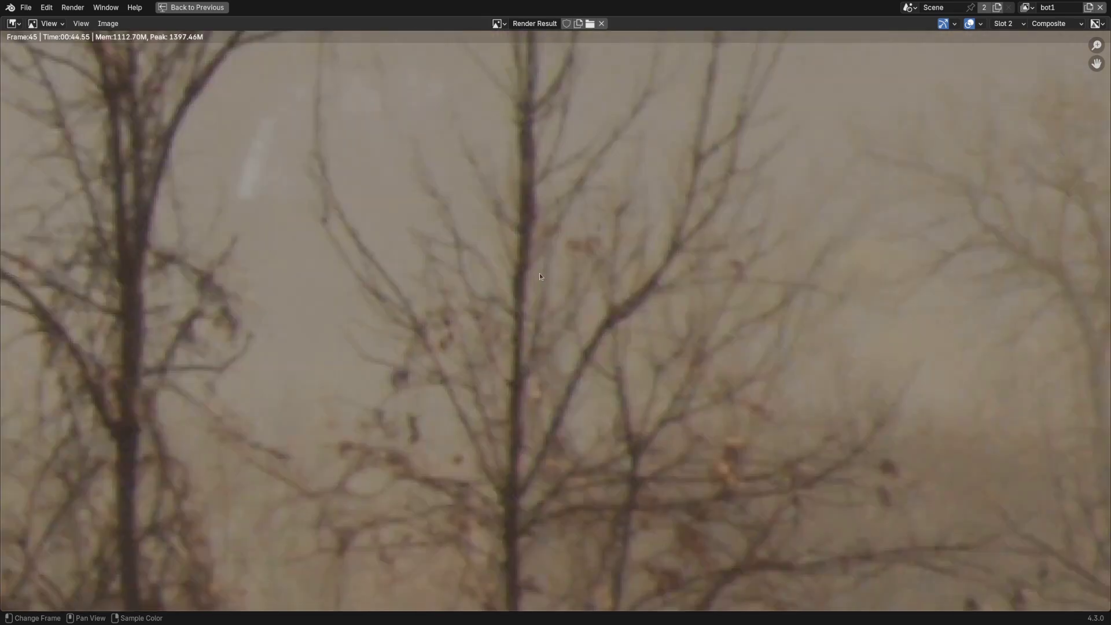
scroll(540, 273, down, 6)
scroll(429, 233, up, 10)
scroll(429, 234, up, 5)
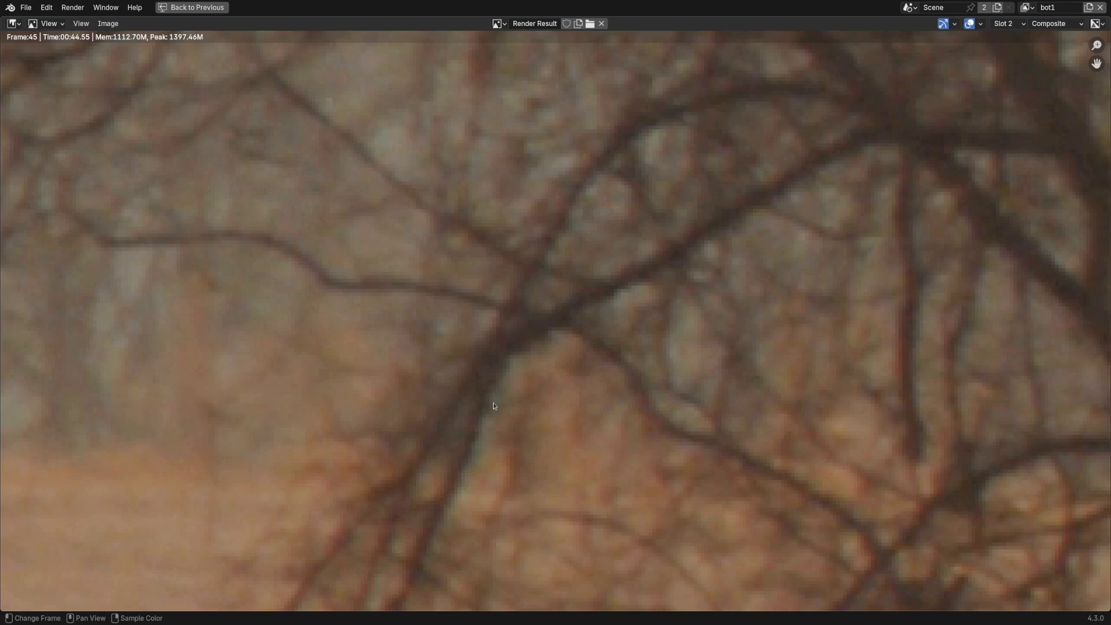
scroll(408, 404, down, 10)
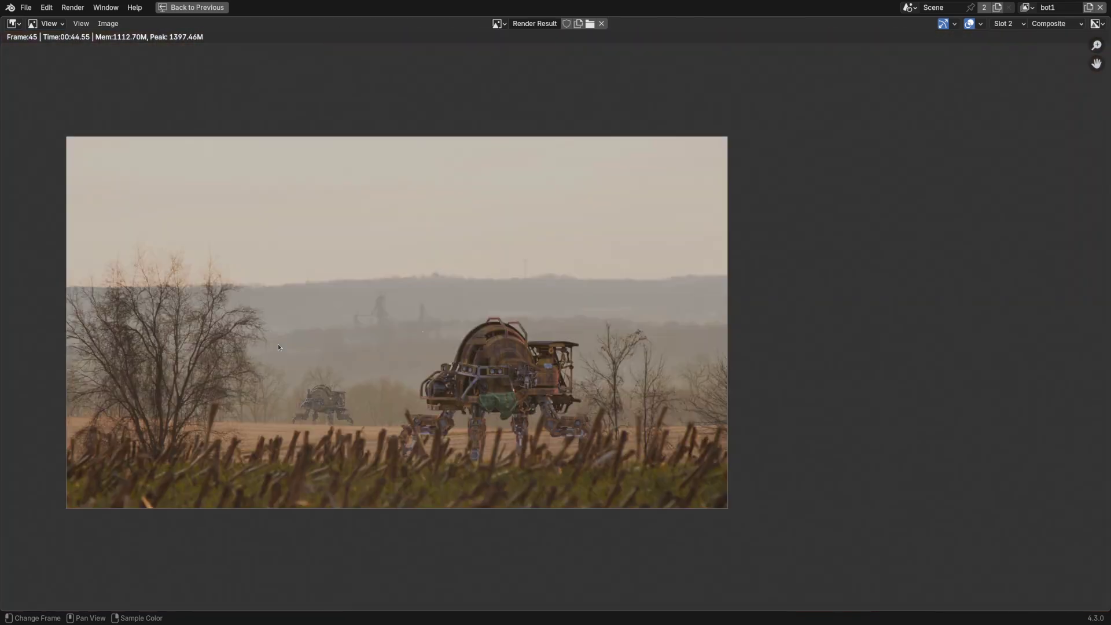
middle_drag(568, 364, 597, 372)
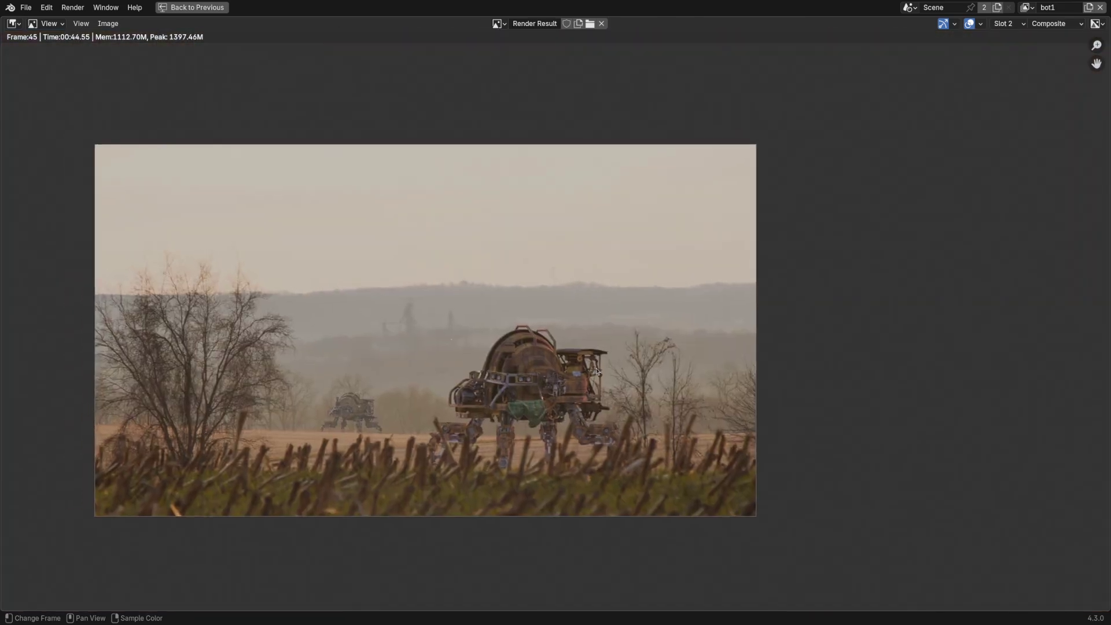
key(ctrl)
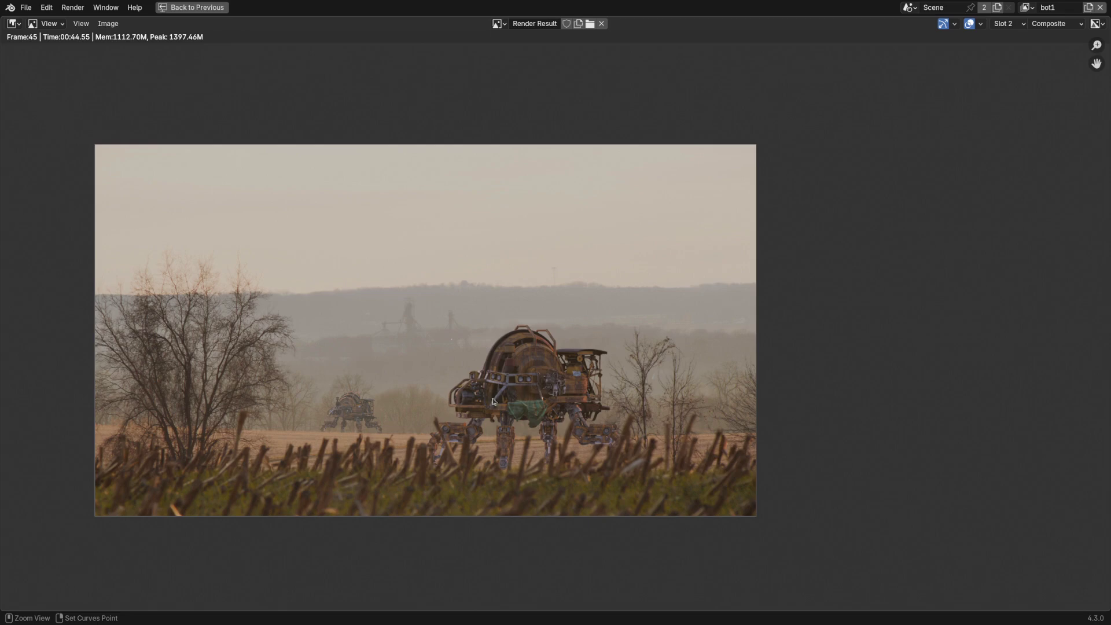
key(ctrl+space)
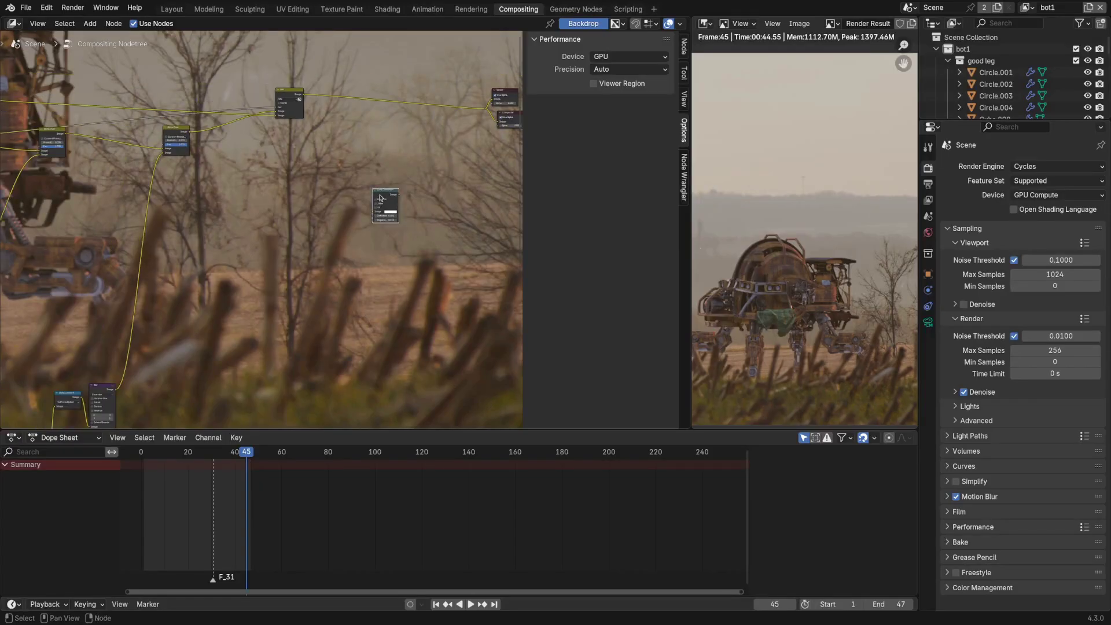
Add a Combine Color node on the link between the final Mix node and the outputs.
key(ctrl+space)
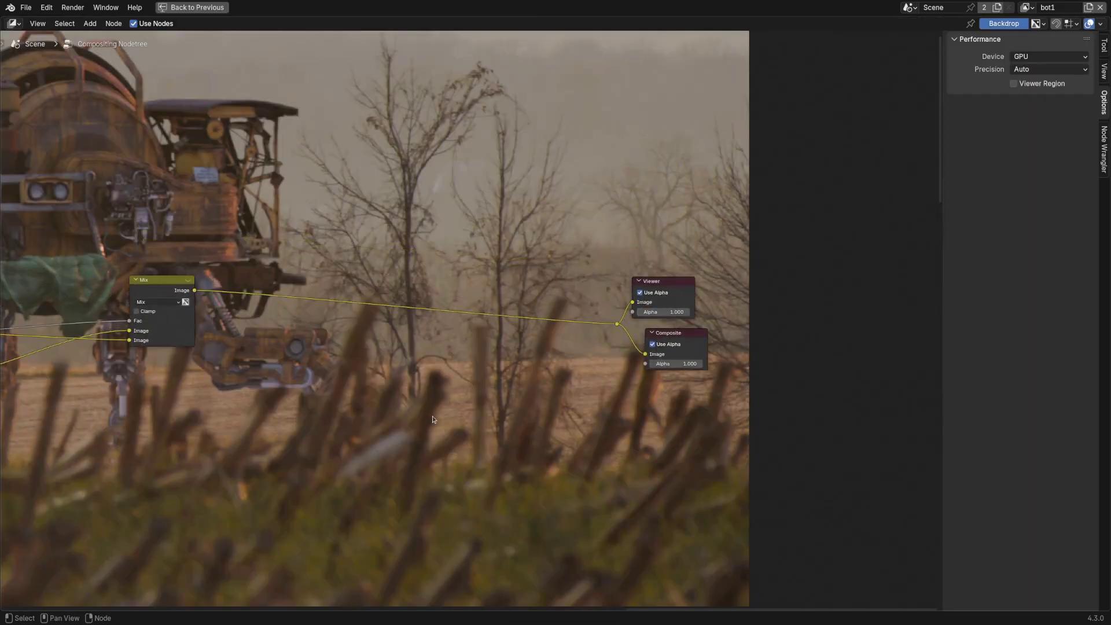
scroll(362, 404, up, 1)
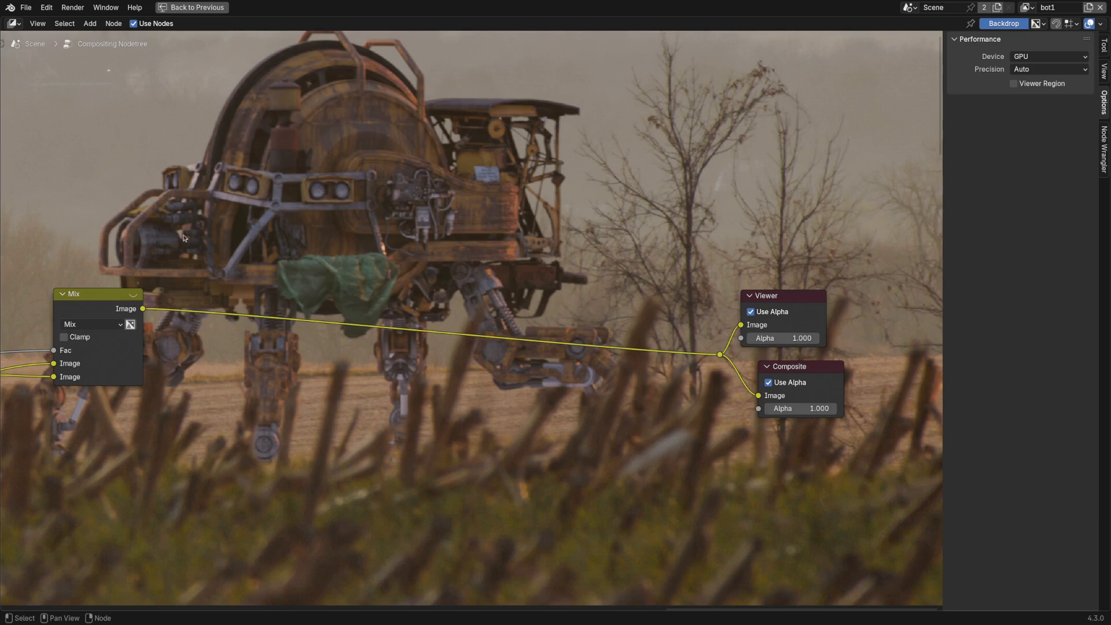
key(shift+a)
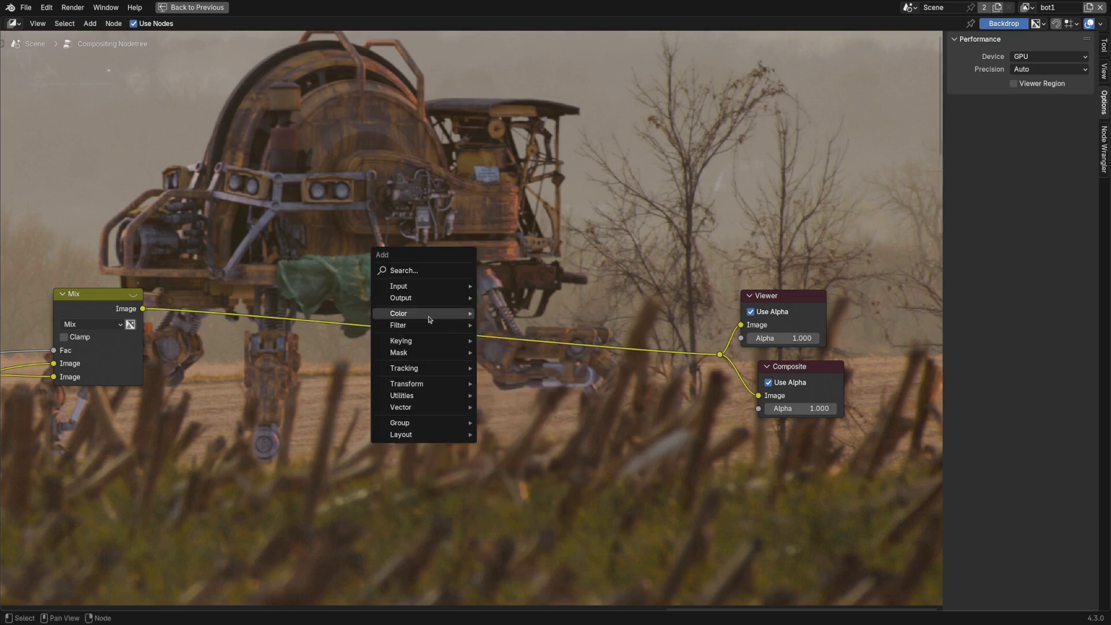
mouse_move(440, 315)
mouse_move(506, 315)
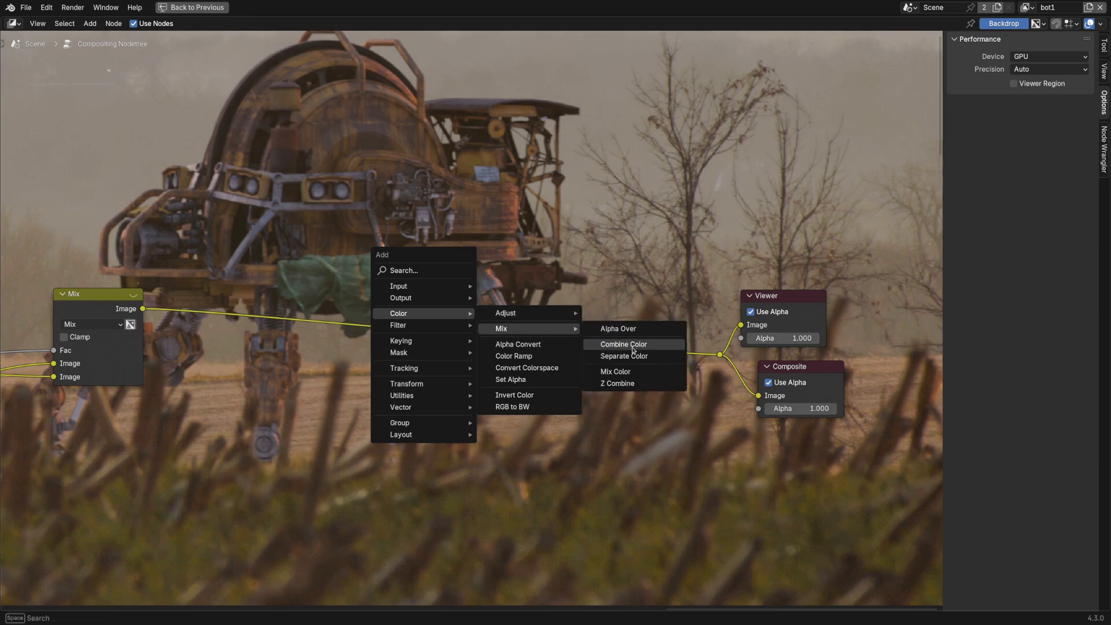
click(633, 350)
click(666, 327)
Add a Separate Color node on the link between the Mix node and Combine Color.
key(shift+a)
mouse_move(571, 347)
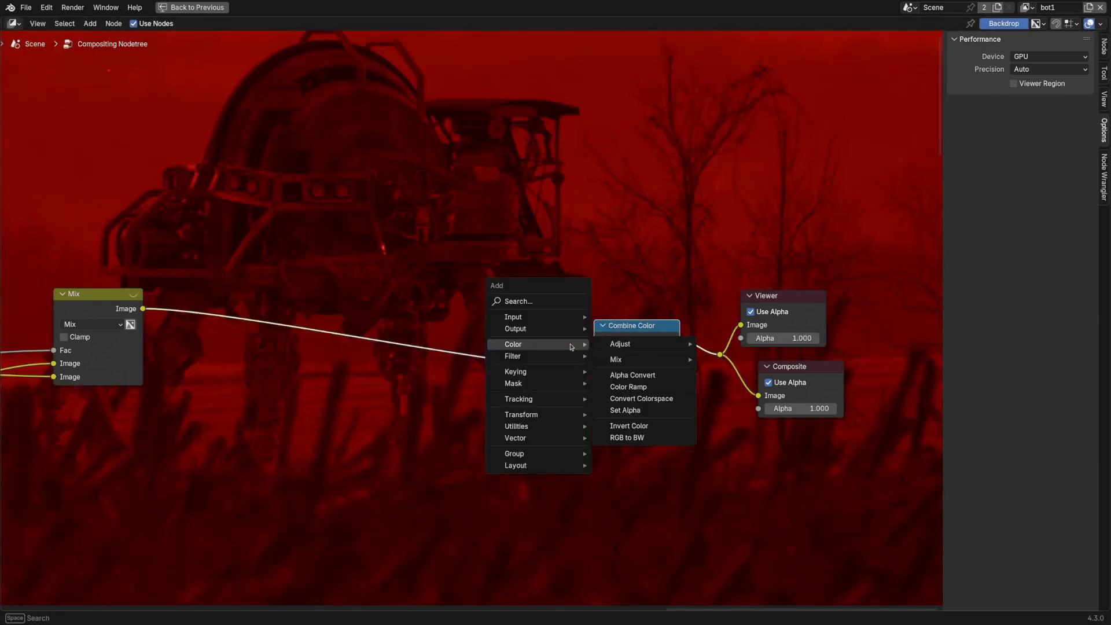
mouse_move(631, 359)
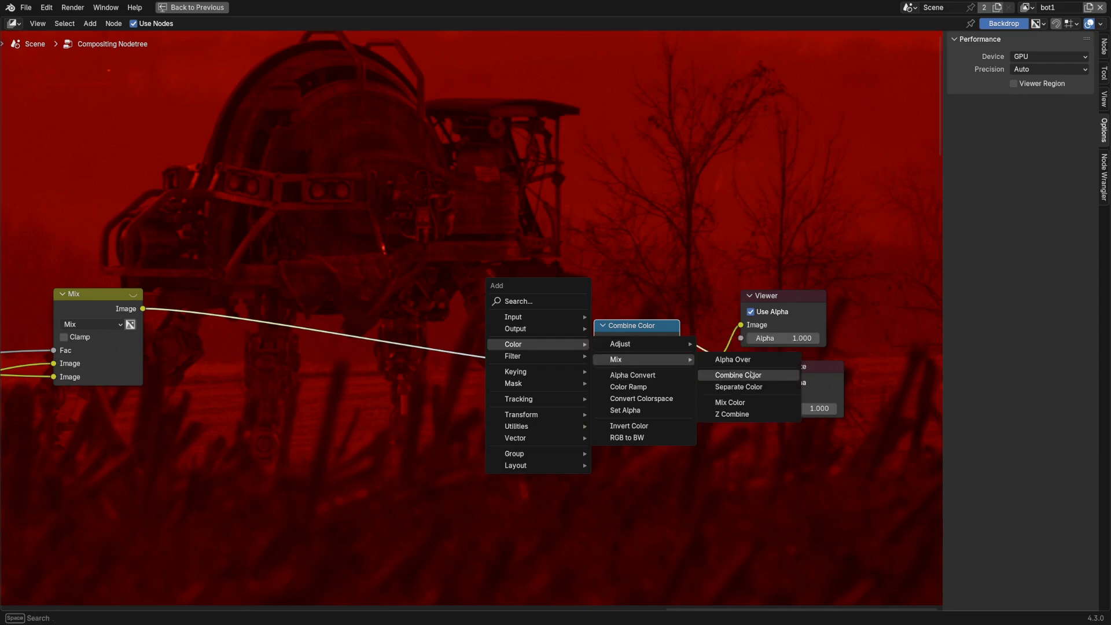
click(750, 388)
click(443, 342)
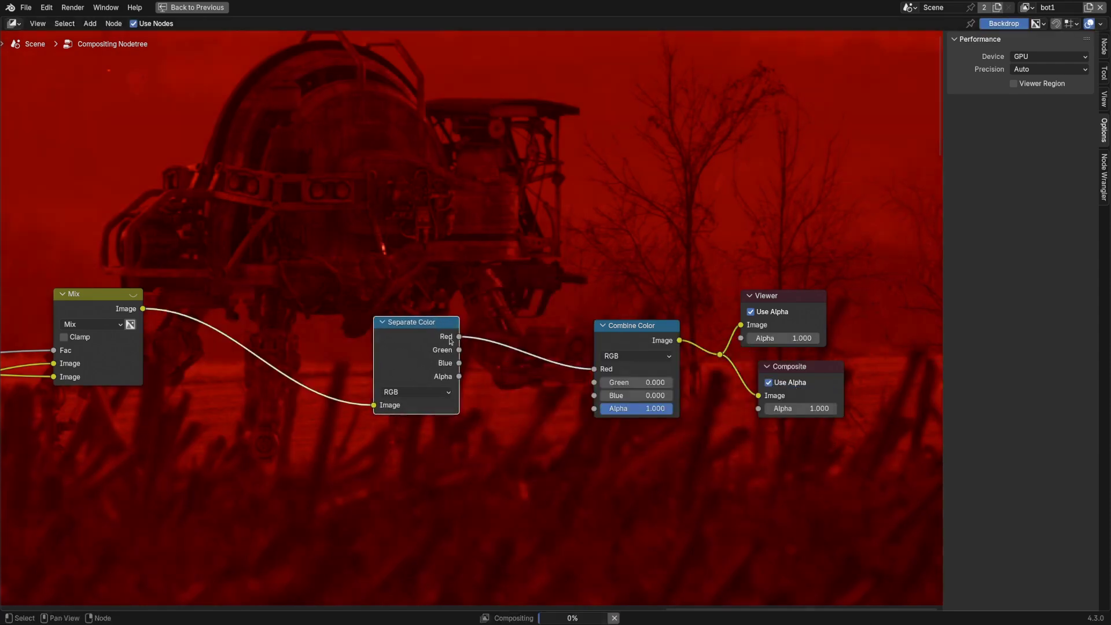
Link Separate Color's Green, Blue and Alpha outputs to the matching Combine Color inputs and move Separate Color closer to the Mix node.
drag(459, 350, 594, 382)
drag(459, 363, 595, 396)
drag(459, 376, 595, 409)
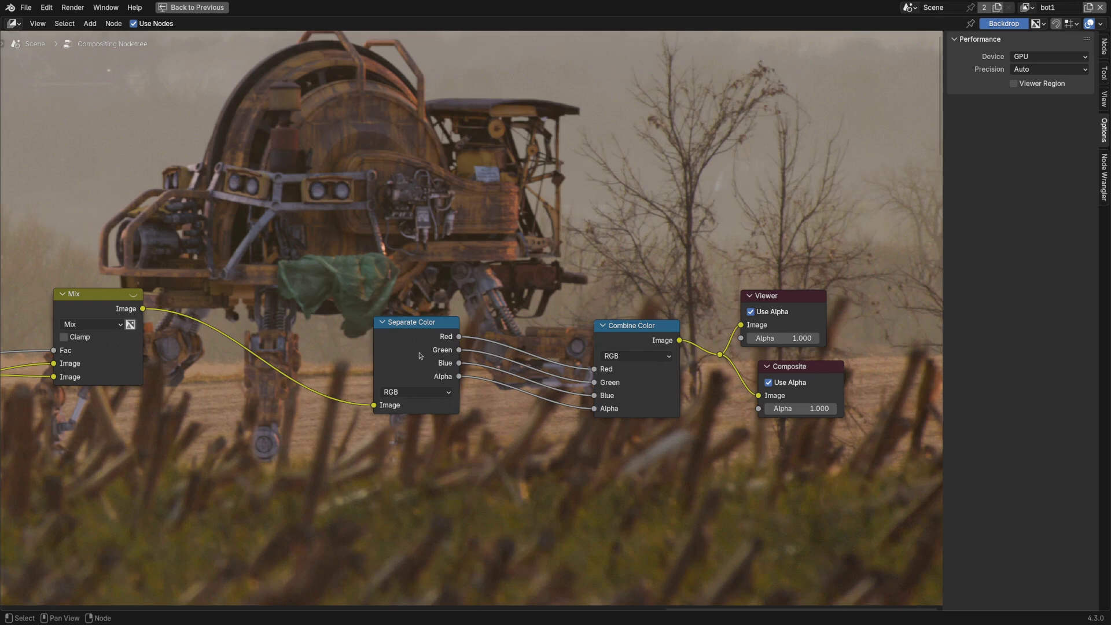
drag(421, 355, 256, 364)
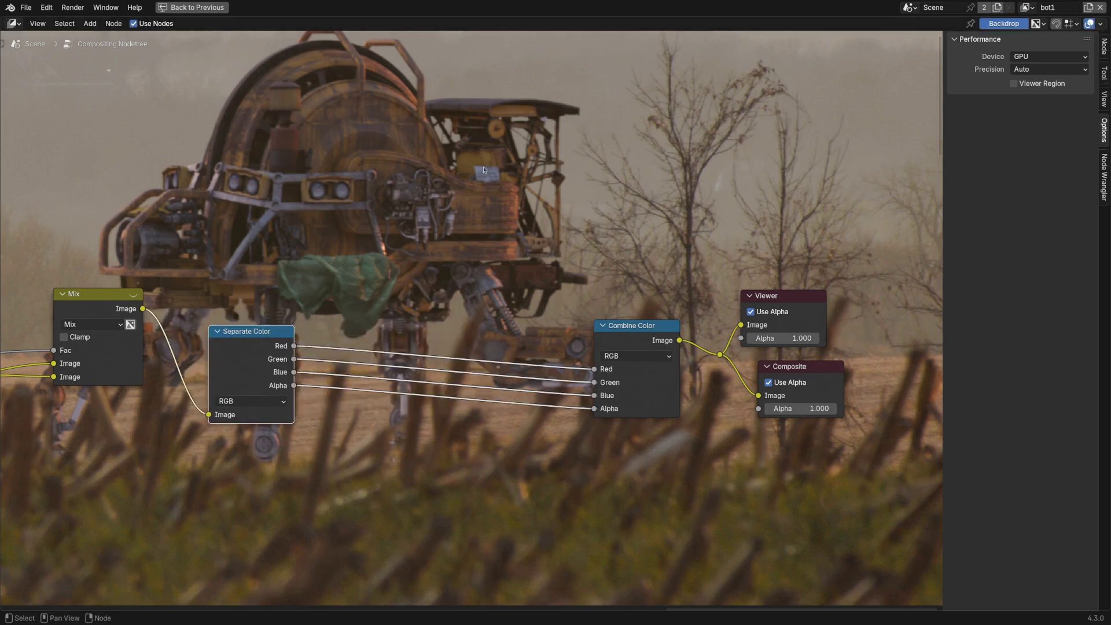
Insert a Transform node on the green channel link, place it below the other links and set its X offset to 7.1.
key(shift+a)
mouse_move(436, 372)
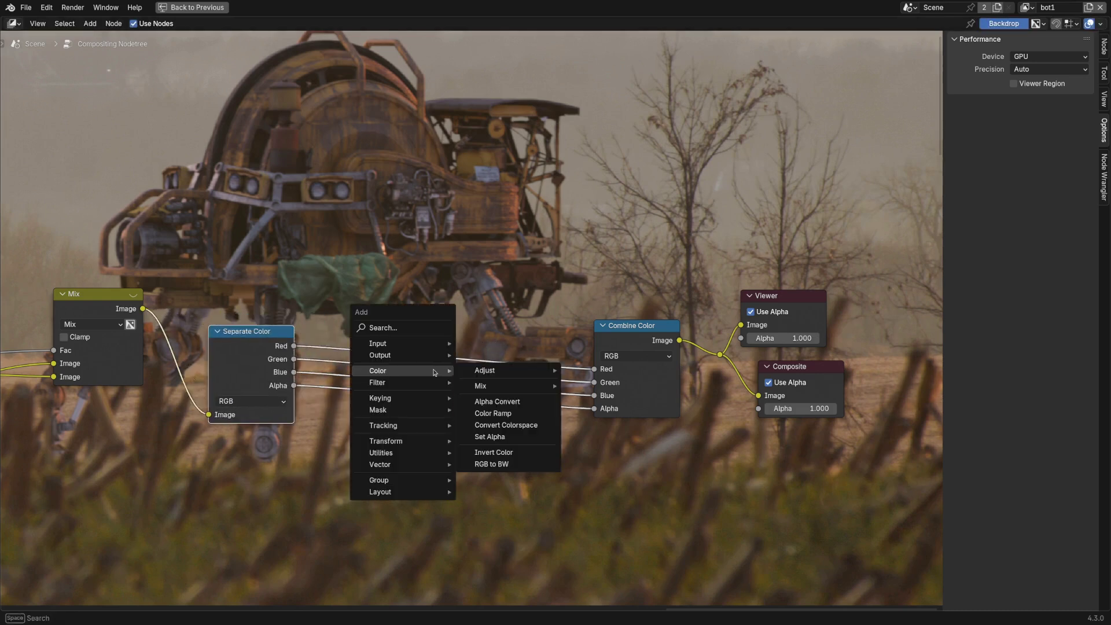
mouse_move(400, 443)
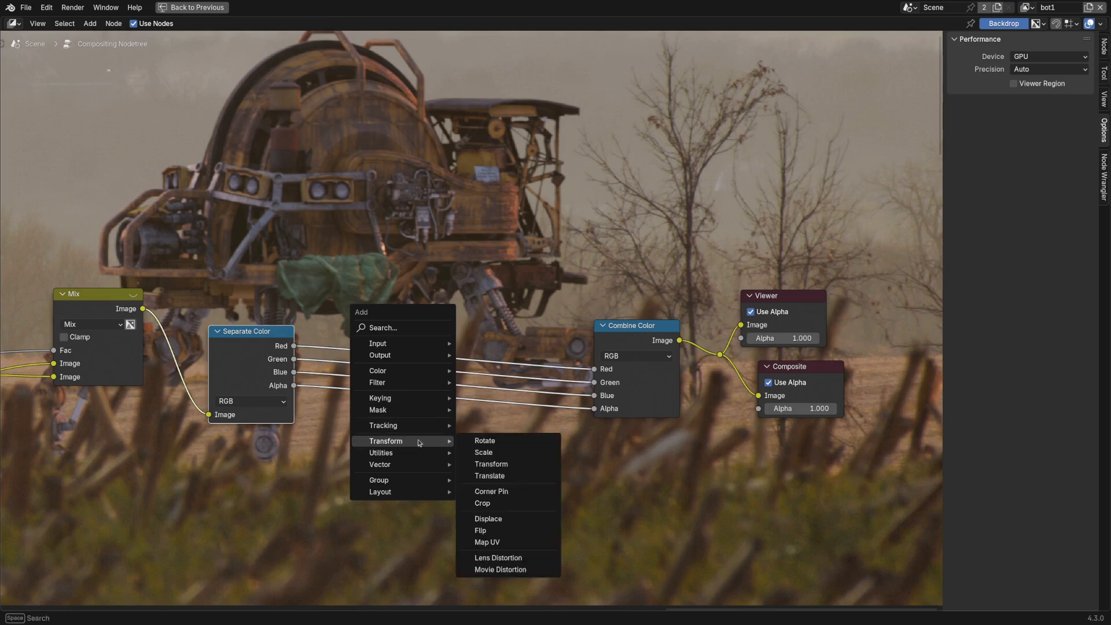
click(510, 464)
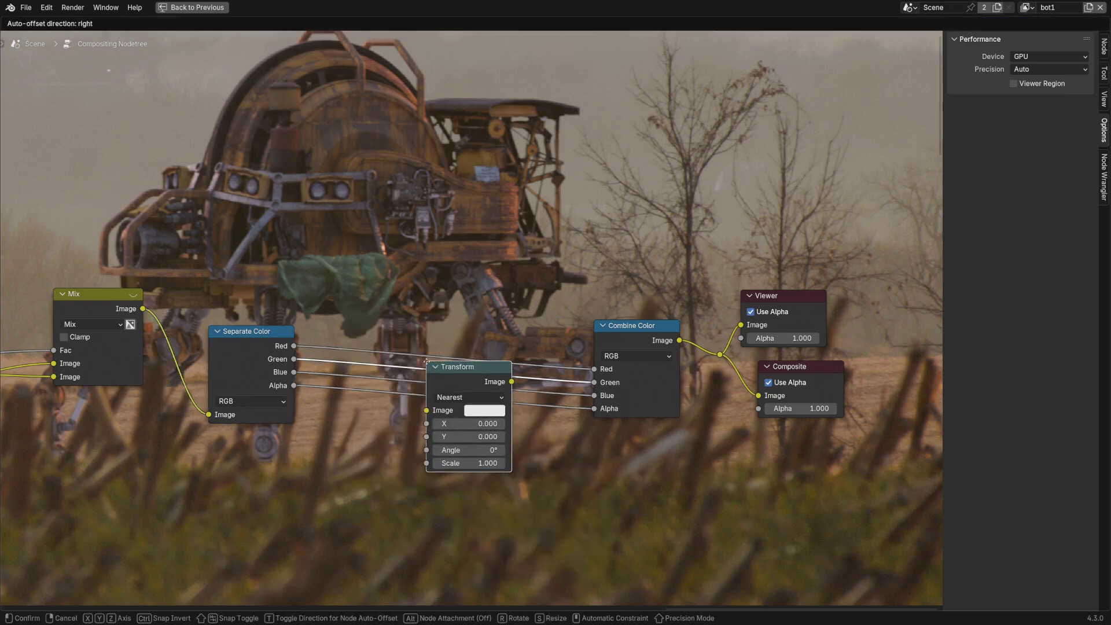
click(426, 362)
drag(456, 380, 415, 456)
drag(420, 502, 462, 502)
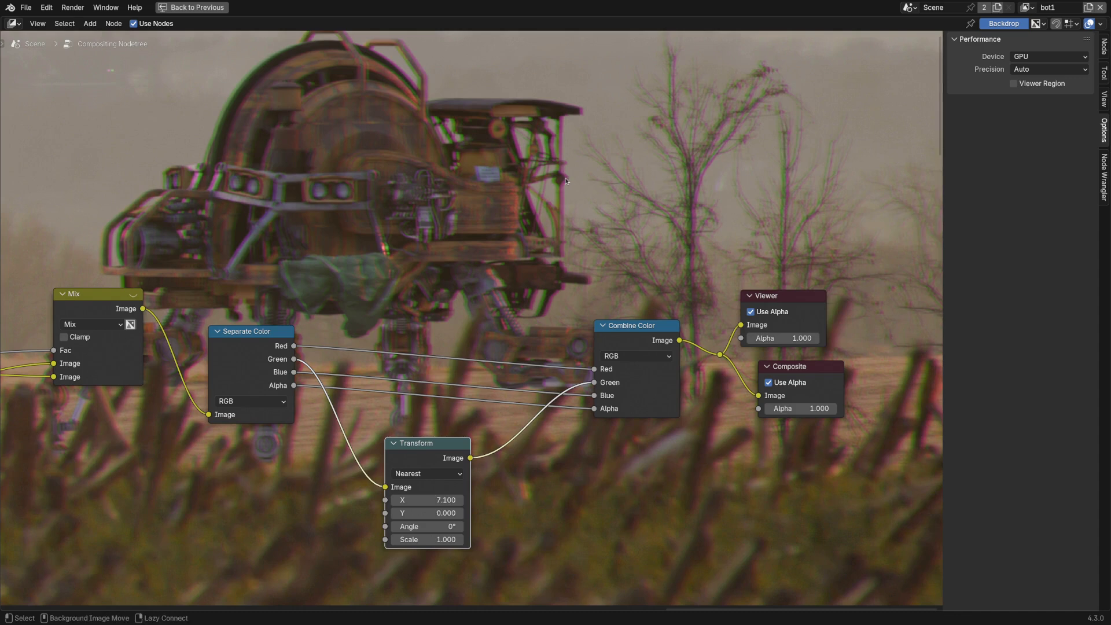
Compare the enlarged backdrop with the green channel's Transform node muted and unmuted.
key(alt+v)
key(alt+v)
alt+middle_drag(595, 214, 465, 204)
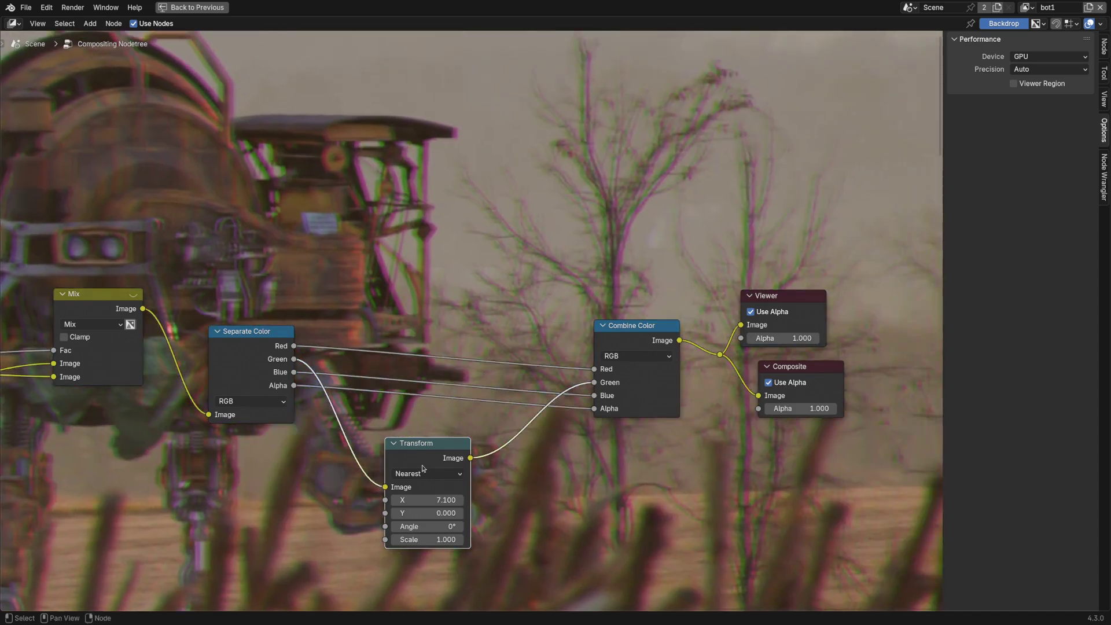
key(m)
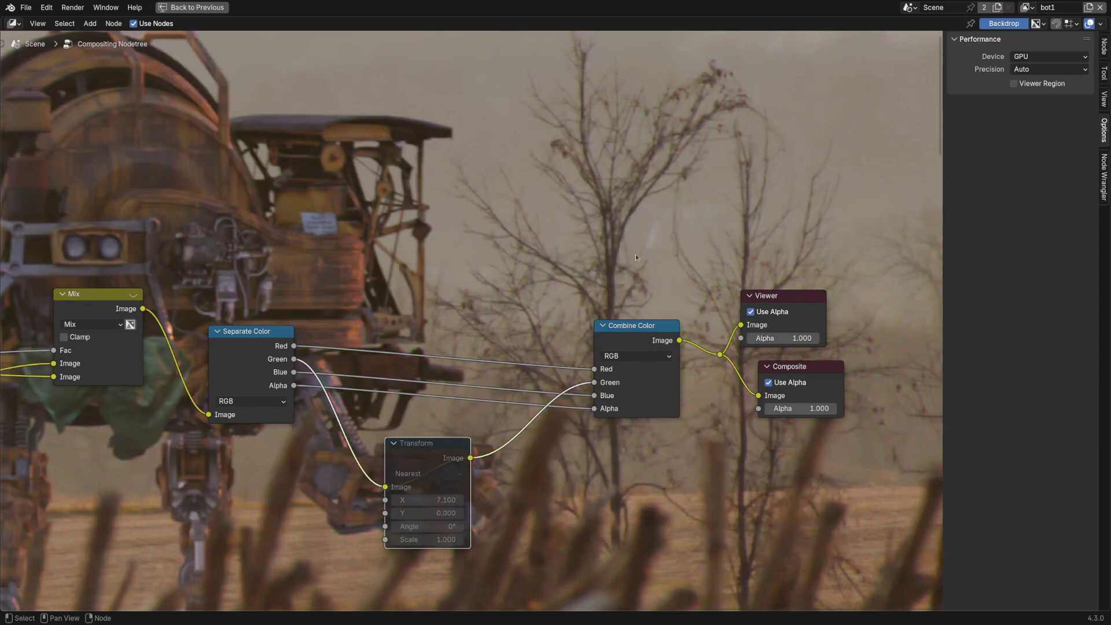
key(m)
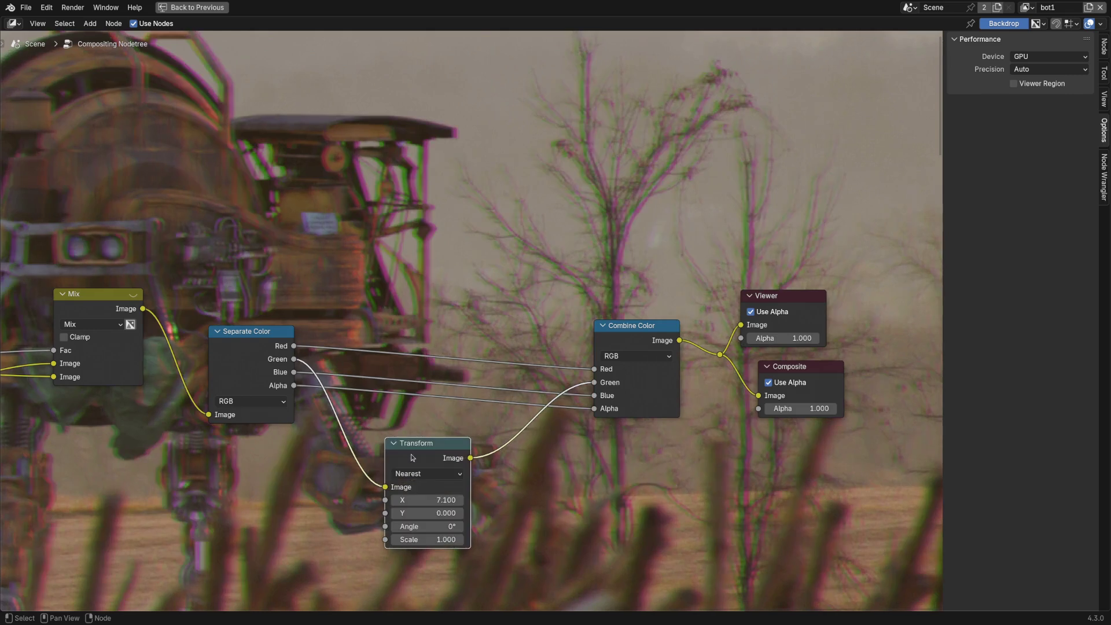
Shift the Transform node slightly toward Separate Color, mute it, and examine the trees and robot across the backdrop.
drag(420, 453, 389, 438)
key(alt+a)
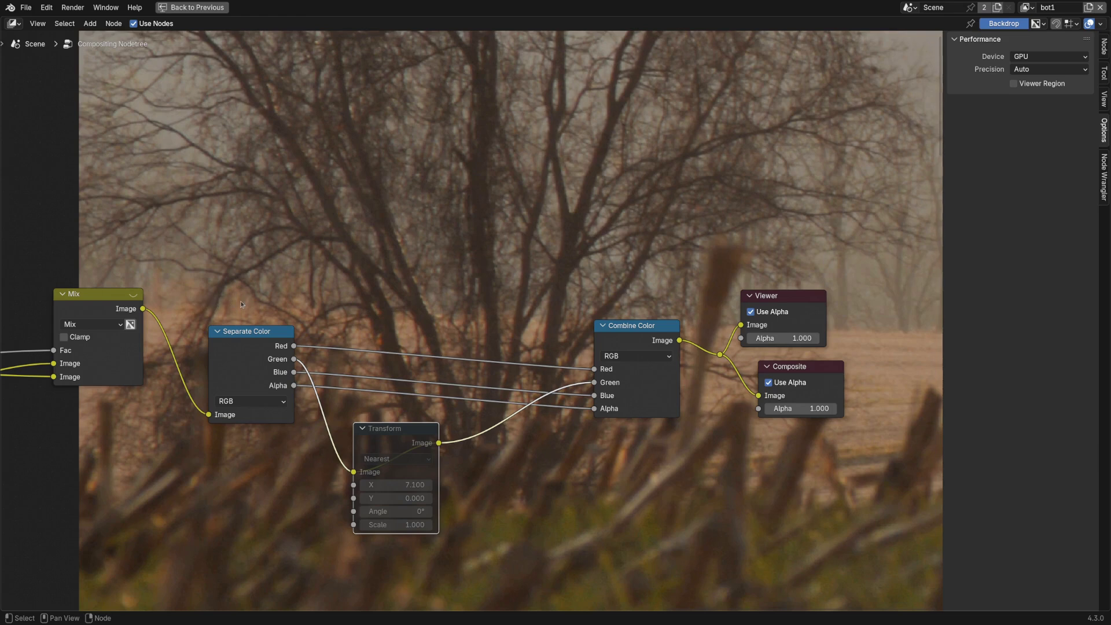
key(alt+a)
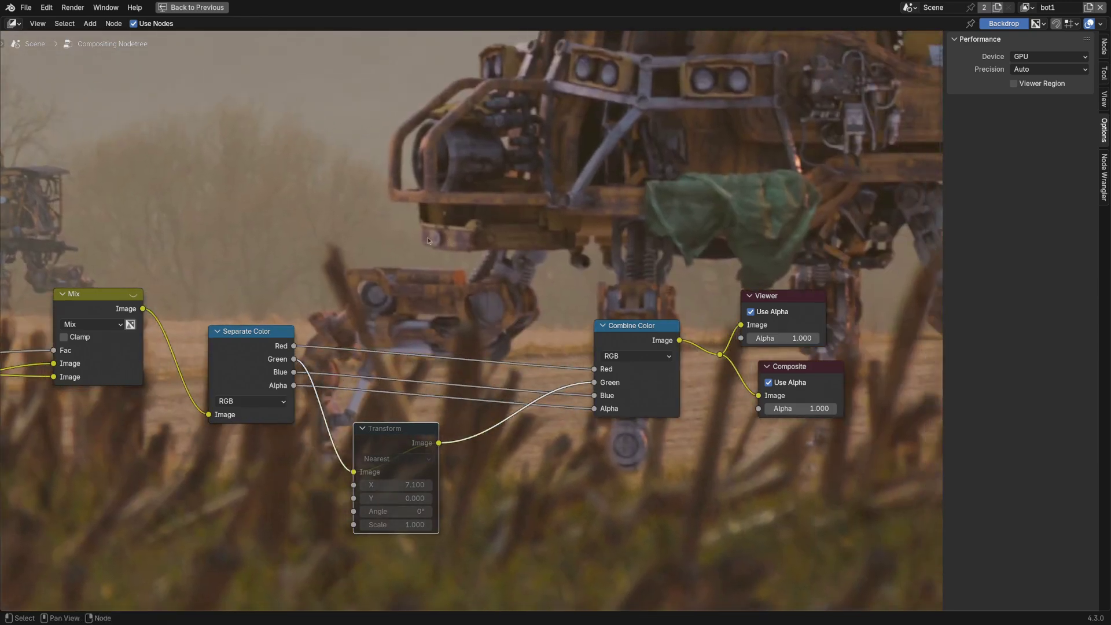
key(v)
key(v)
key(v)
key(v)
alt+middle_drag(387, 238, 389, 506)
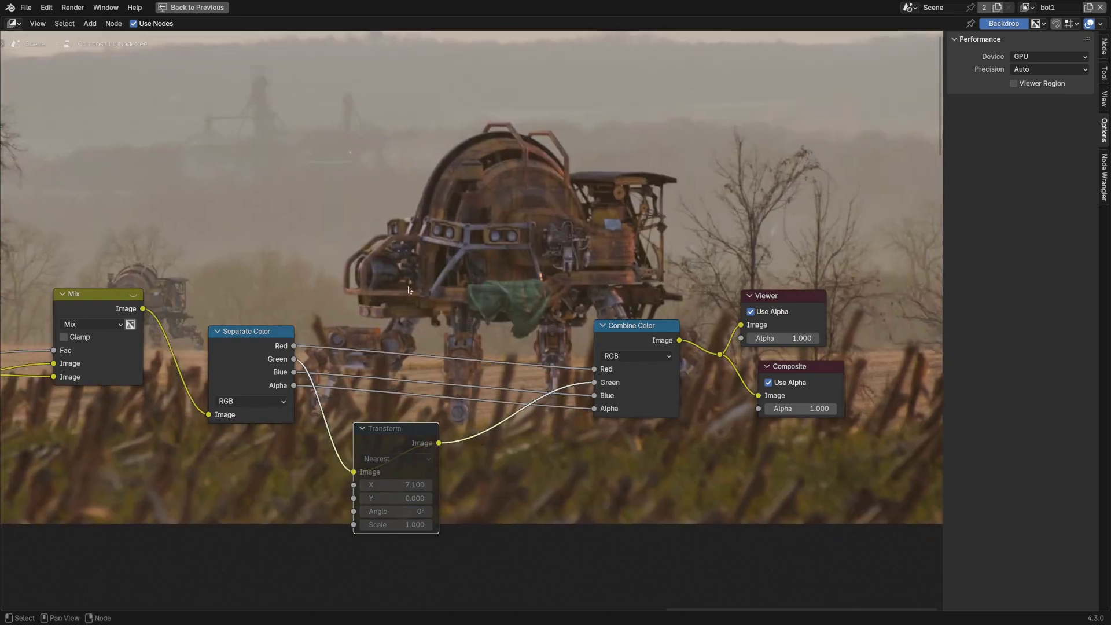
key(v)
key(v)
alt+middle_drag(319, 234, 415, 342)
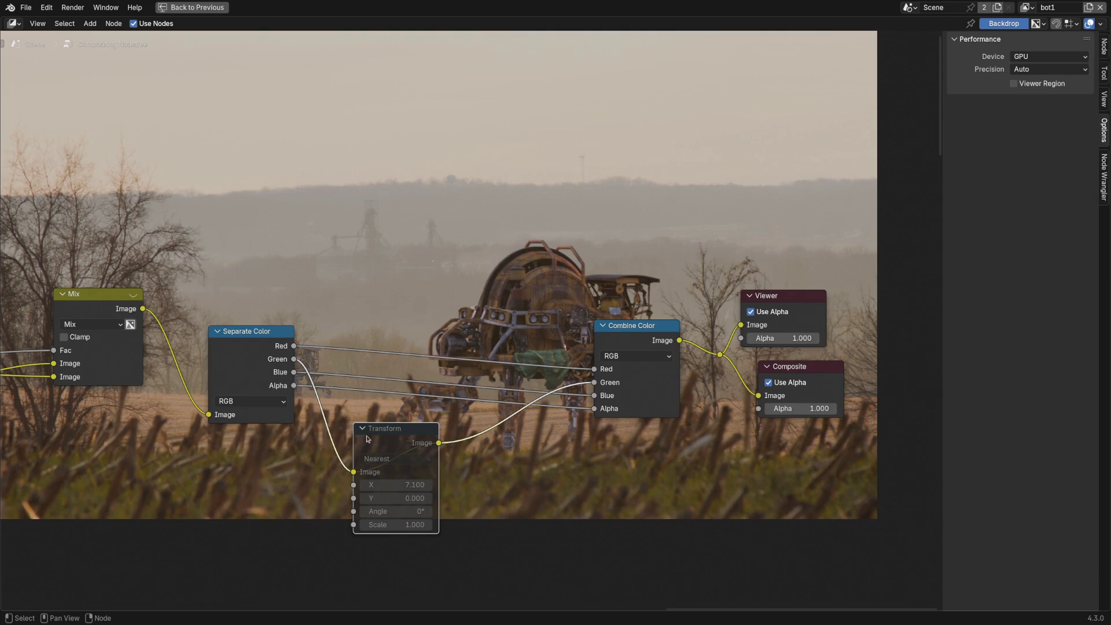
Move the Transform node back toward Combine Color, unmute it to compare the fringing on the robot, and mute it again.
middle_drag(396, 447, 330, 457)
drag(330, 456, 385, 461)
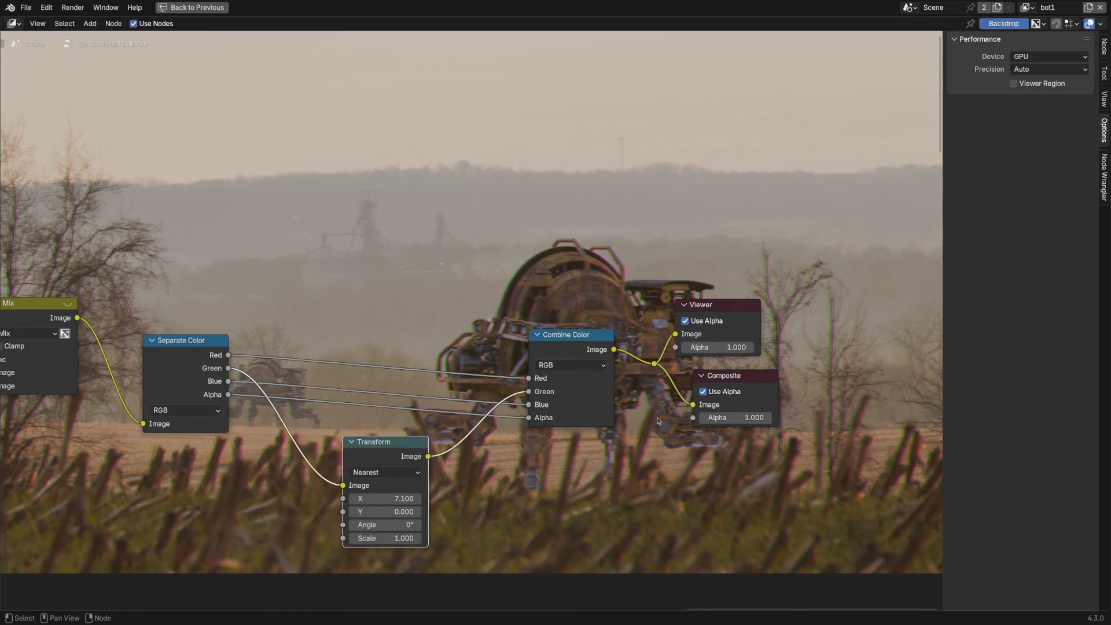
middle_drag(398, 449, 324, 329)
scroll(329, 456, up, 1)
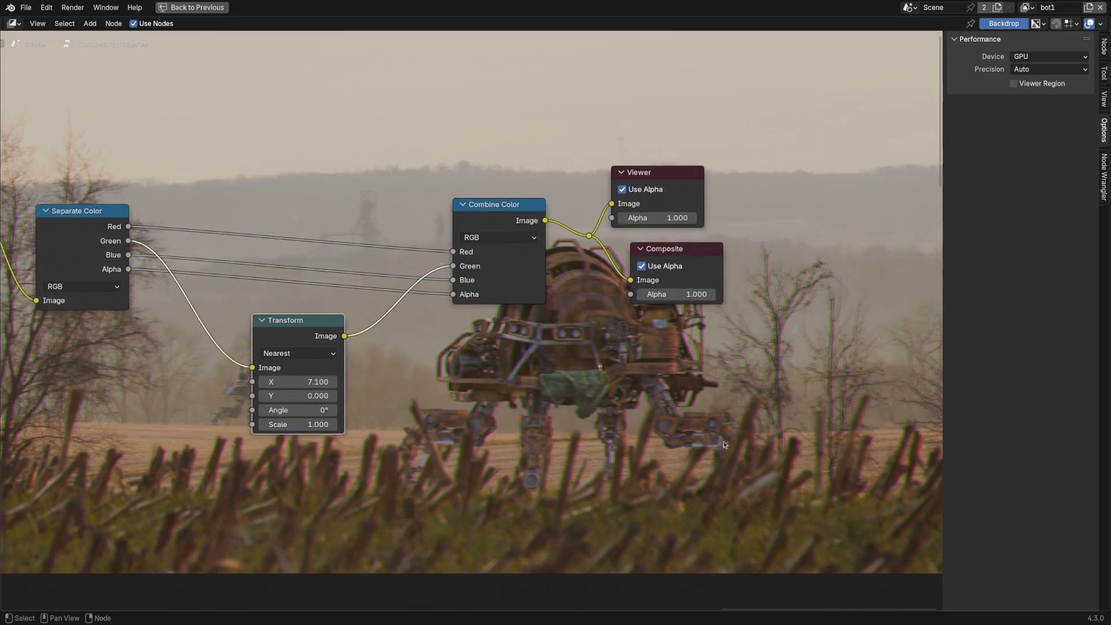
key(m)
middle_drag(460, 430, 449, 303)
alt+middle_drag(724, 338, 485, 342)
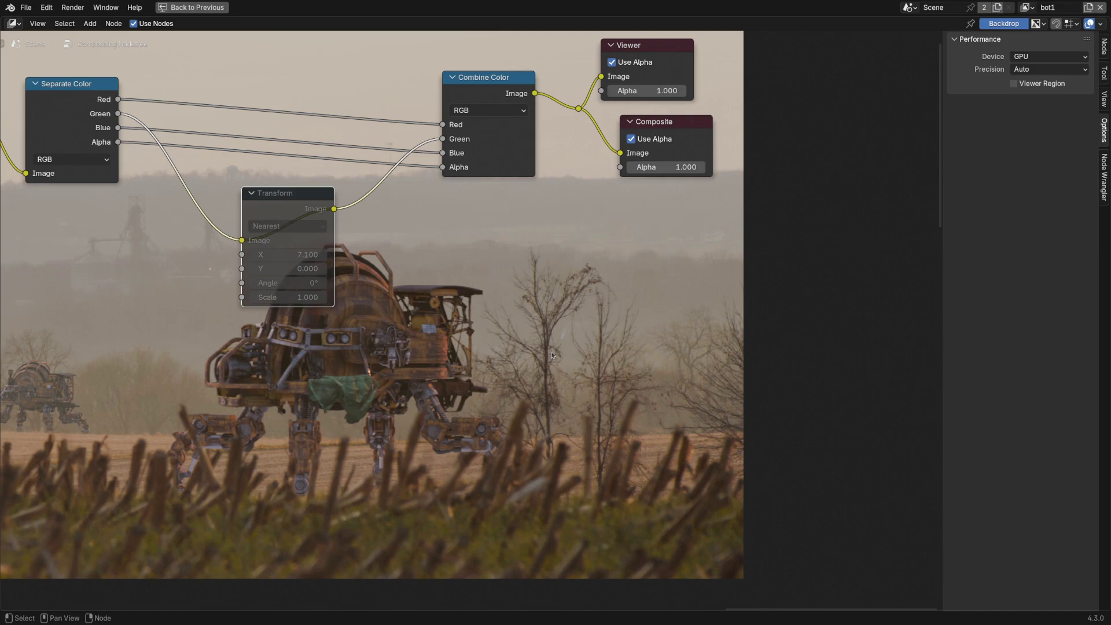
middle_drag(539, 411, 540, 387)
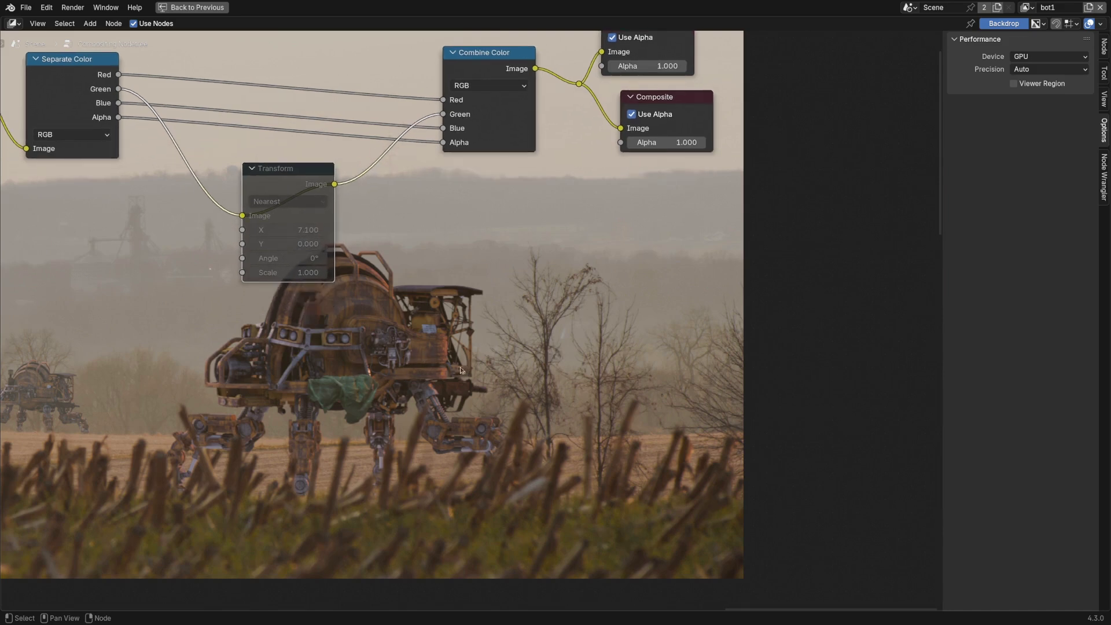
middle_drag(460, 367, 399, 362)
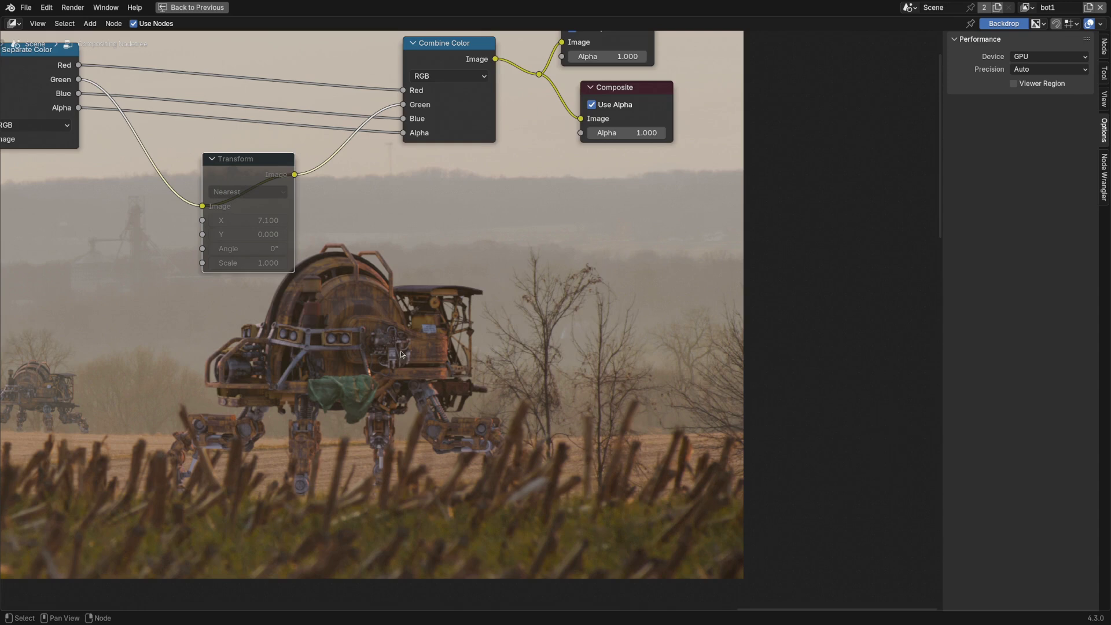
middle_drag(433, 347, 467, 378)
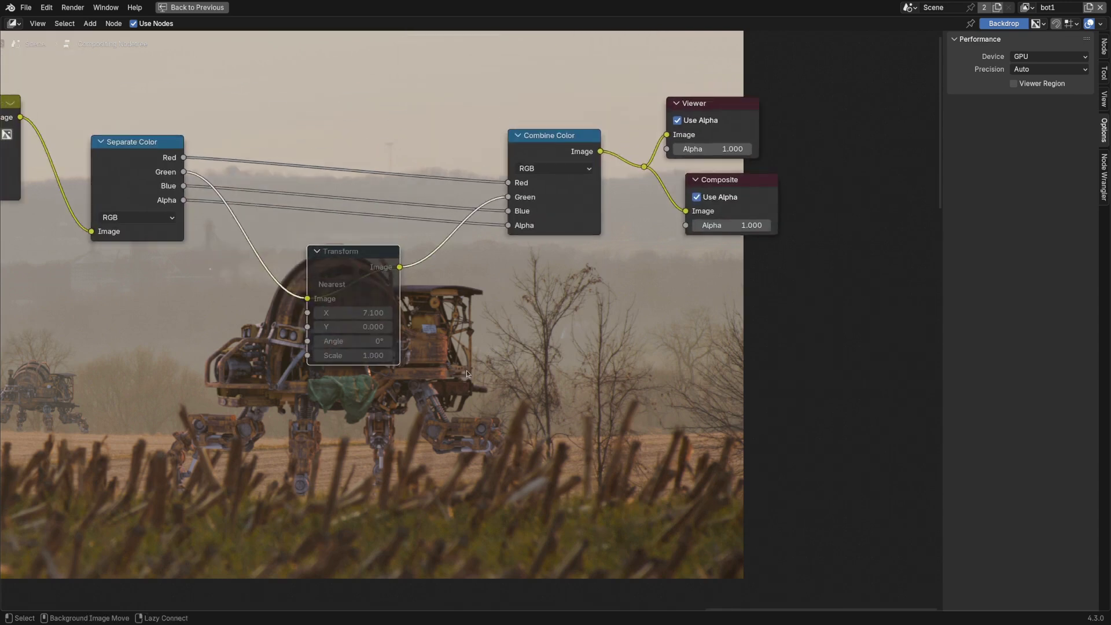
Switch to the YouTube video "NUKE Top Tip: Add Realistic Chromatic Aberration to Your CG Composites" and skim its Axial Aberration and Godrays chapters.
key(alt+Tab)
key(alt+Tab)
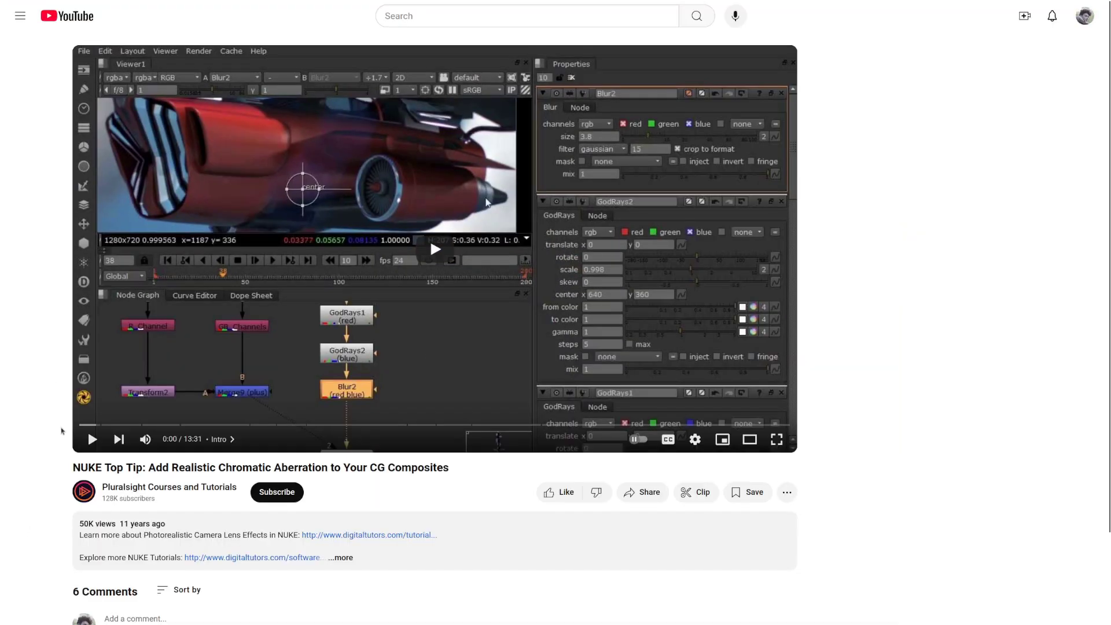
triple_click(81, 468)
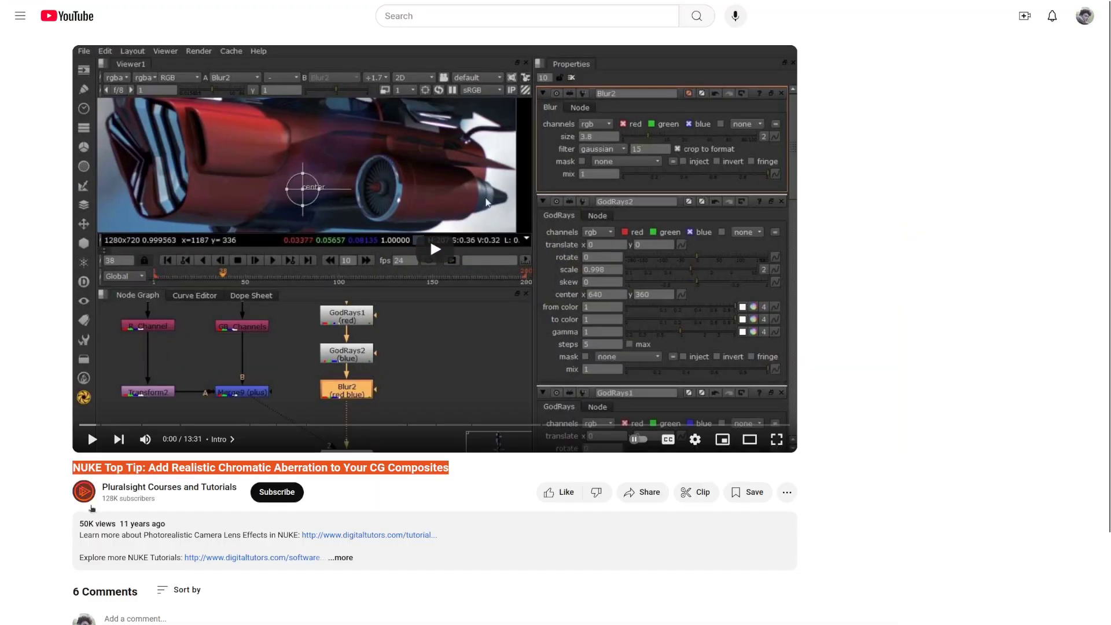
click(51, 532)
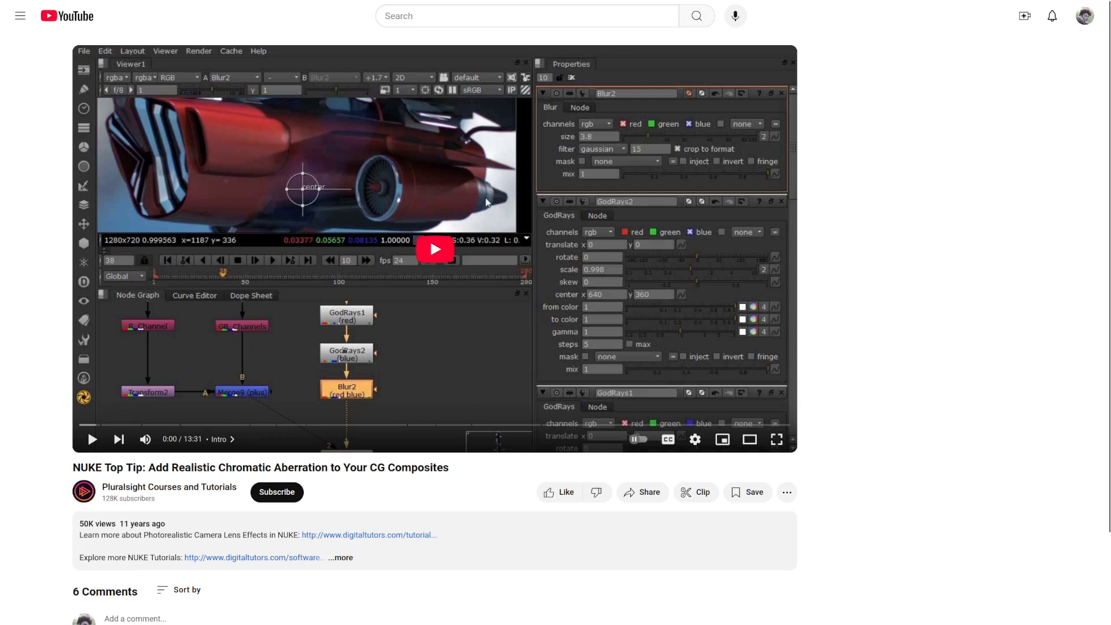
click(220, 425)
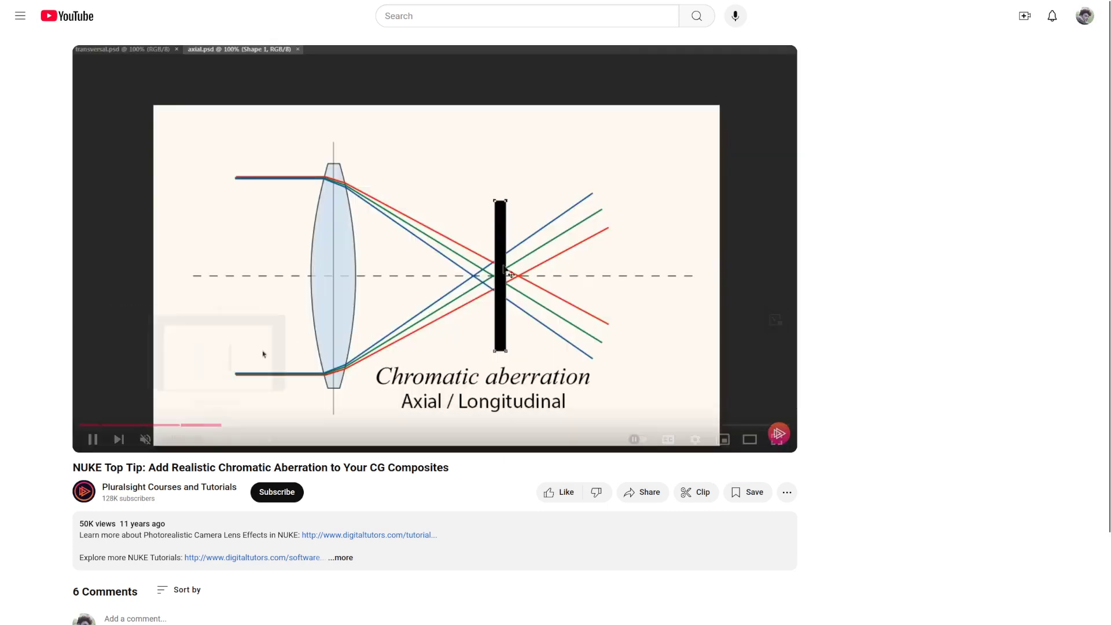
click(211, 425)
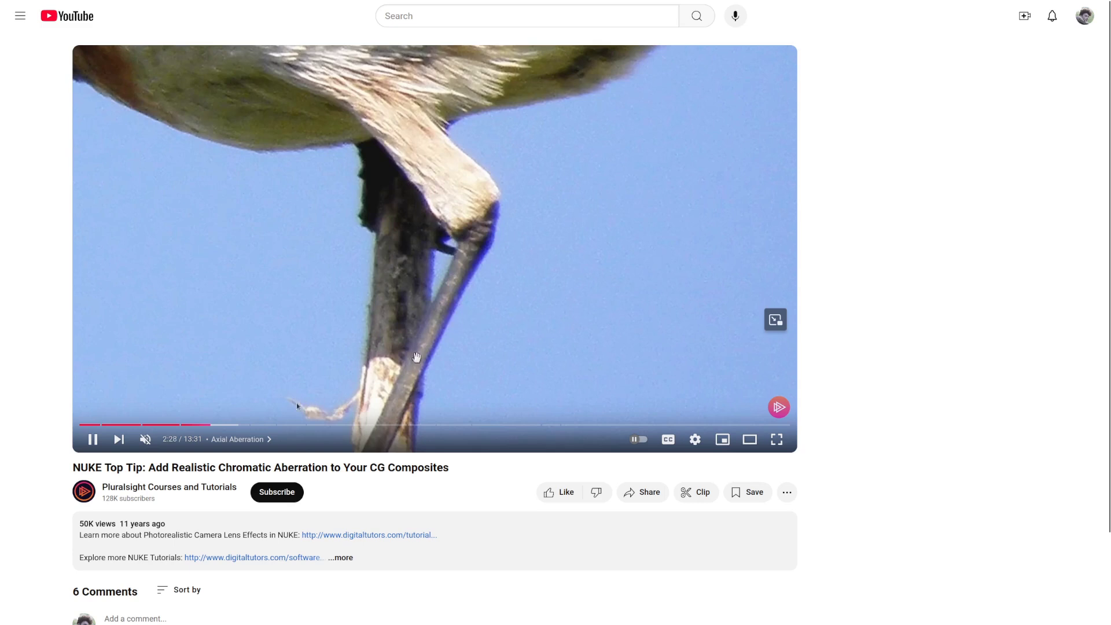
click(443, 425)
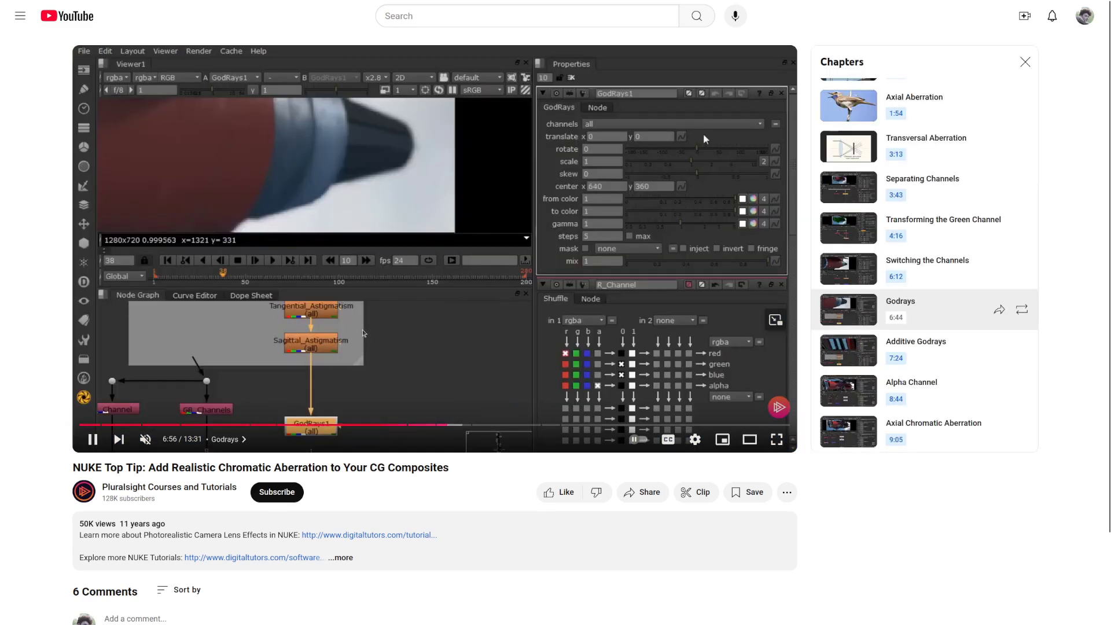
click(707, 137)
Switch back to Blender, unmute the green channel's Transform node and set its X offset to 0.
key(super)
click(596, 315)
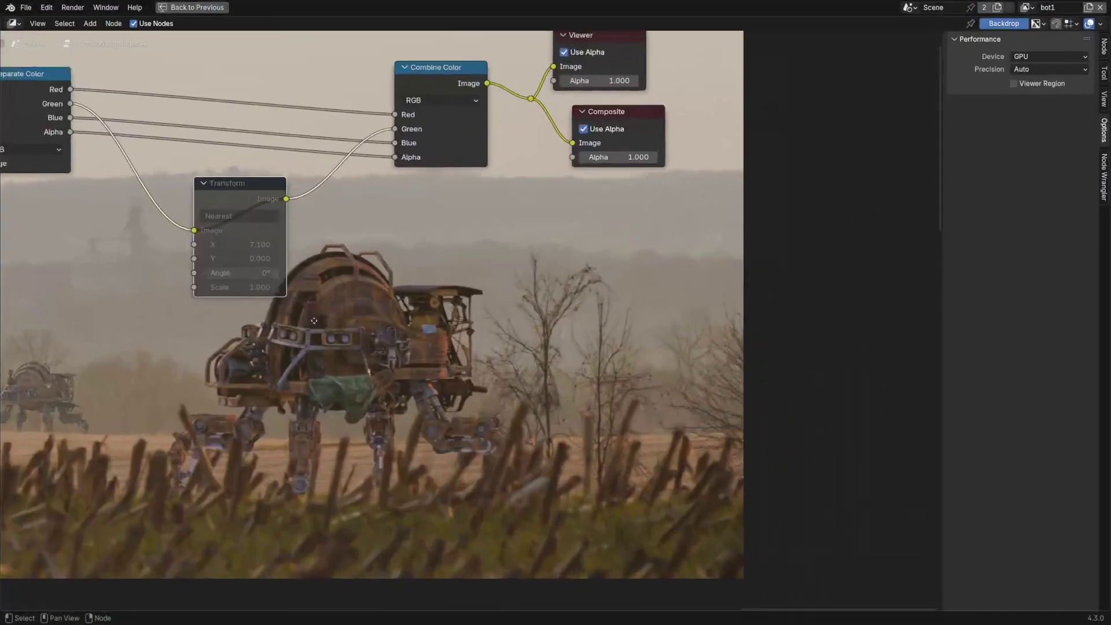
middle_drag(315, 321, 434, 446)
scroll(434, 446, up, 2)
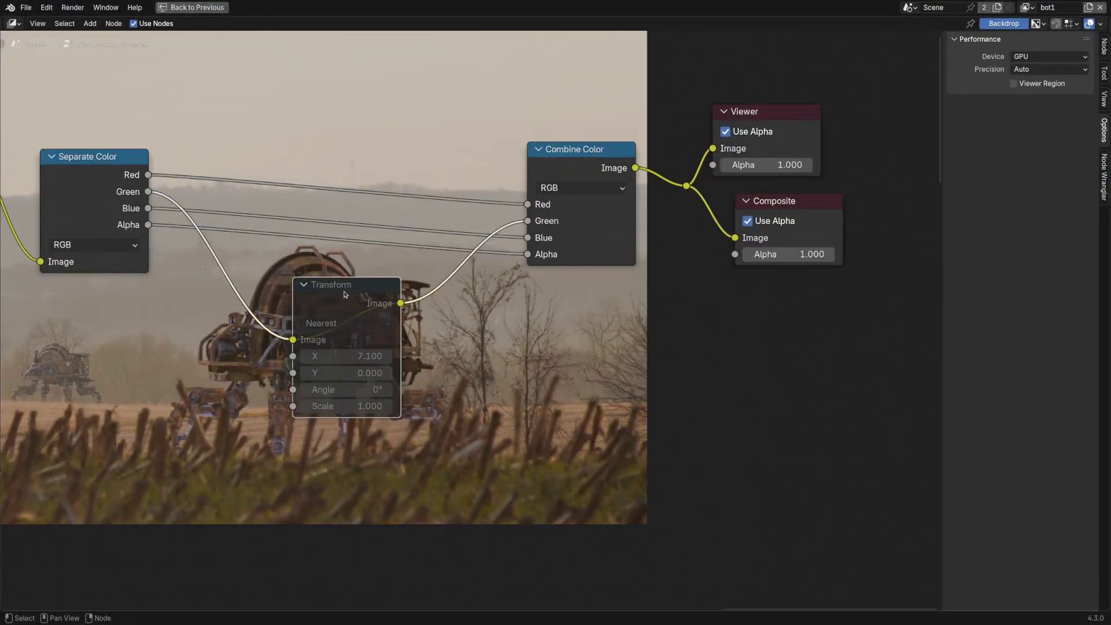
key(m)
middle_drag(356, 330, 251, 208)
scroll(288, 286, up, 3)
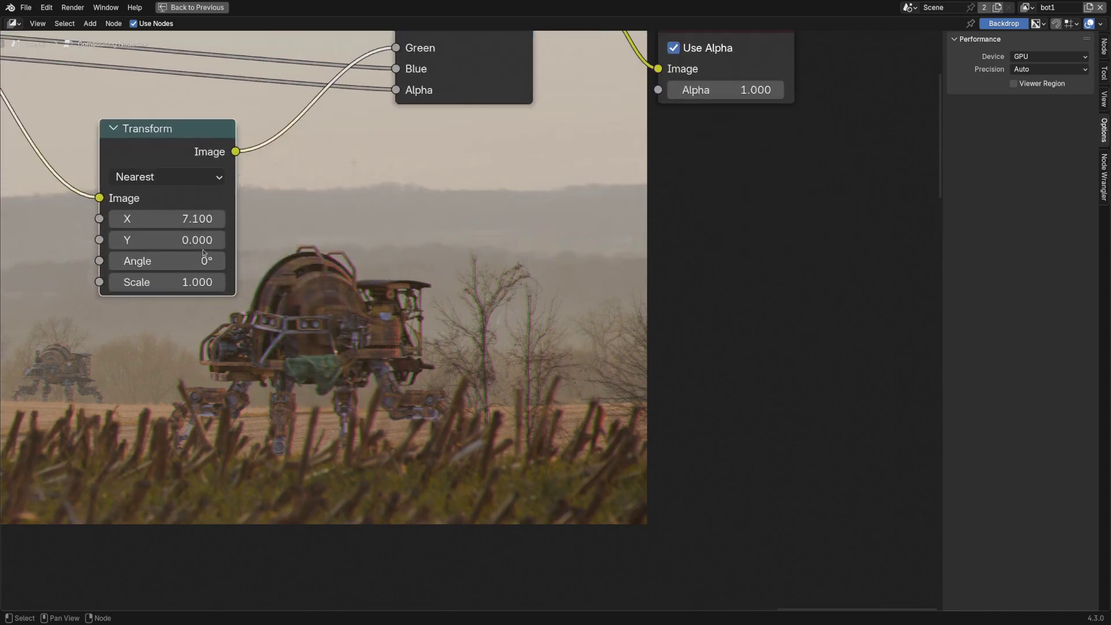
drag(198, 219, 198, 219)
click(138, 219)
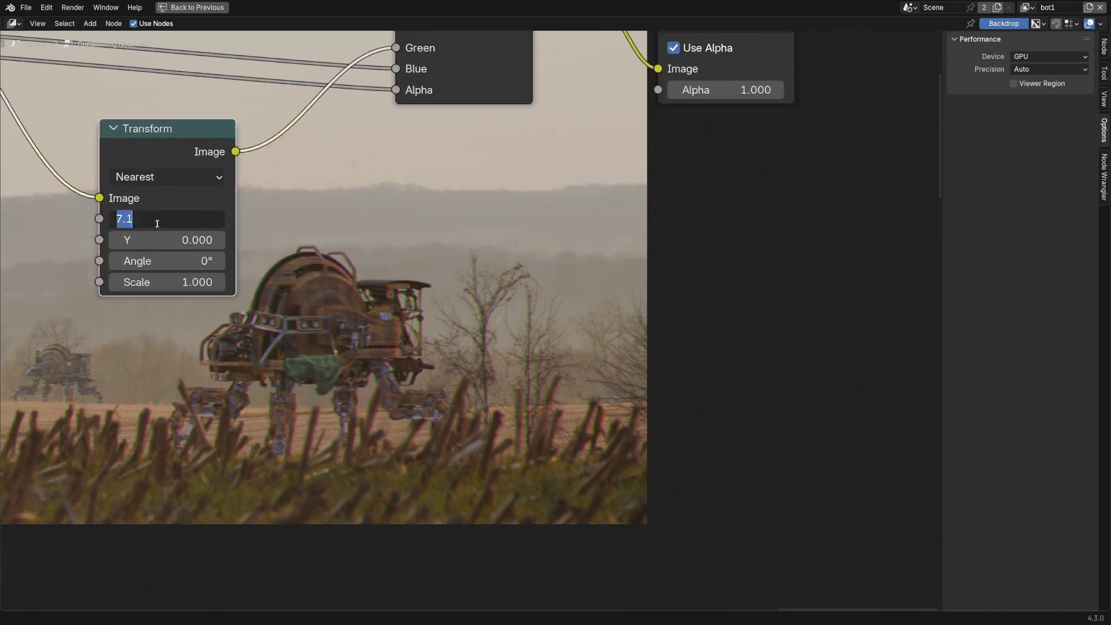
text(0)
key(Return)
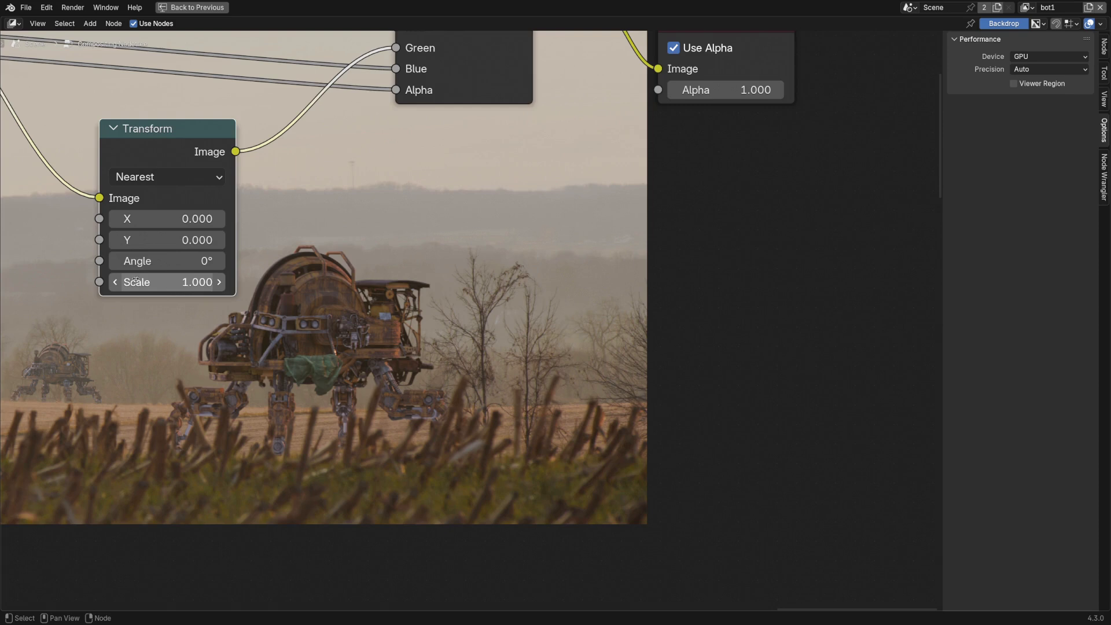
Set the Transform node's scale to 0.9 and examine the green channel against the others across the whole backdrop.
click(115, 282)
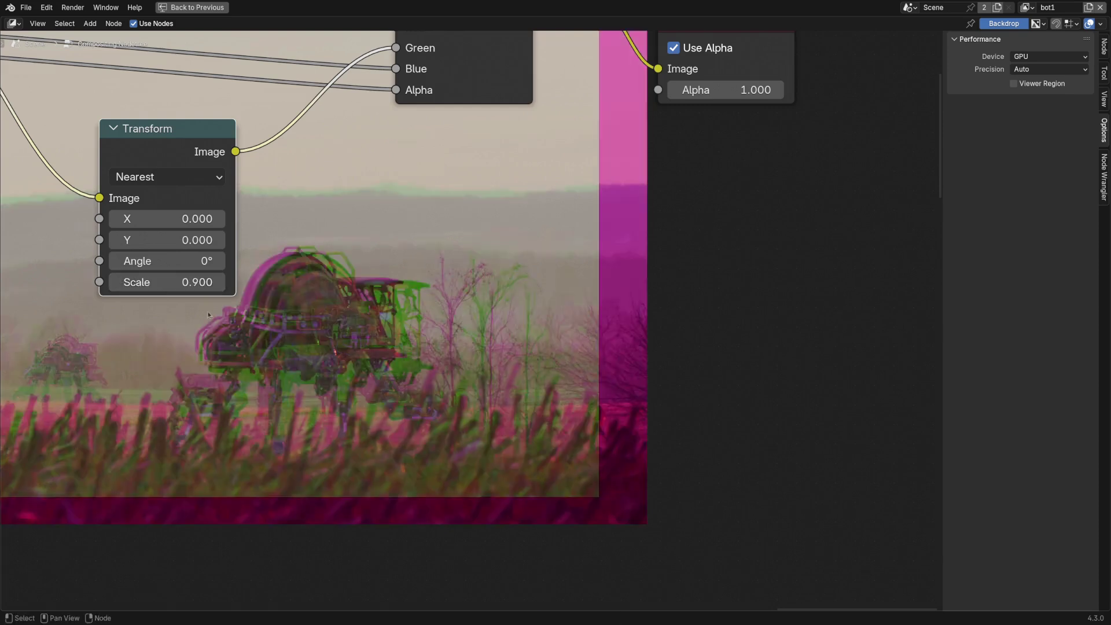
alt+middle_drag(296, 373, 602, 444)
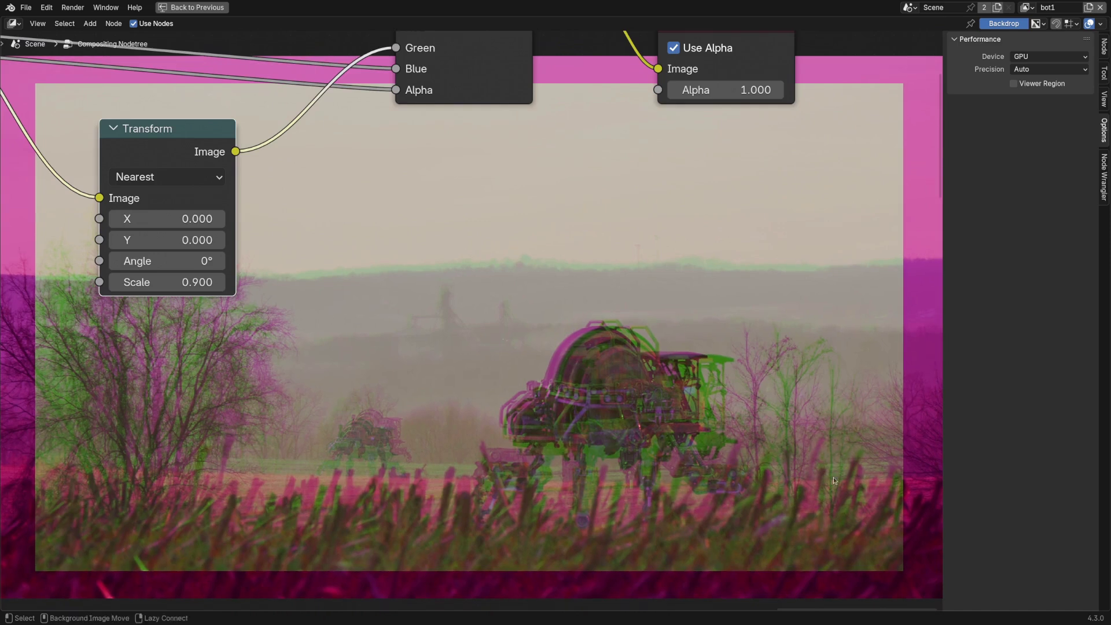
alt+middle_drag(880, 505, 820, 464)
alt+middle_drag(440, 316, 427, 286)
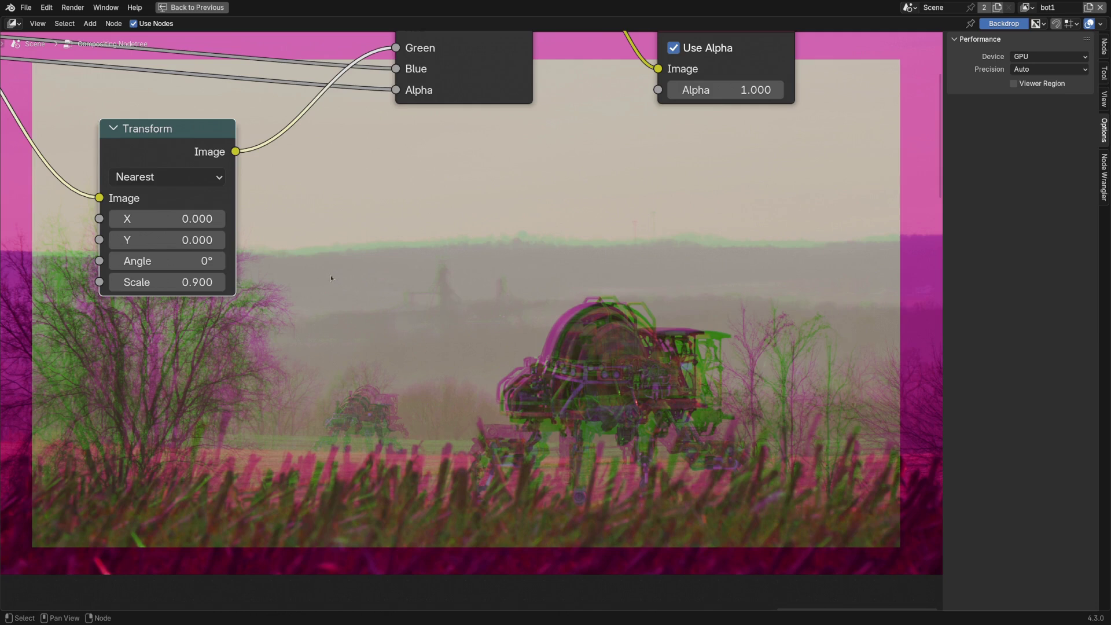
Set the Transform node's scale to 0.999 and examine the enlarged lower corner of the image for fringing.
click(174, 282)
text(0.999)
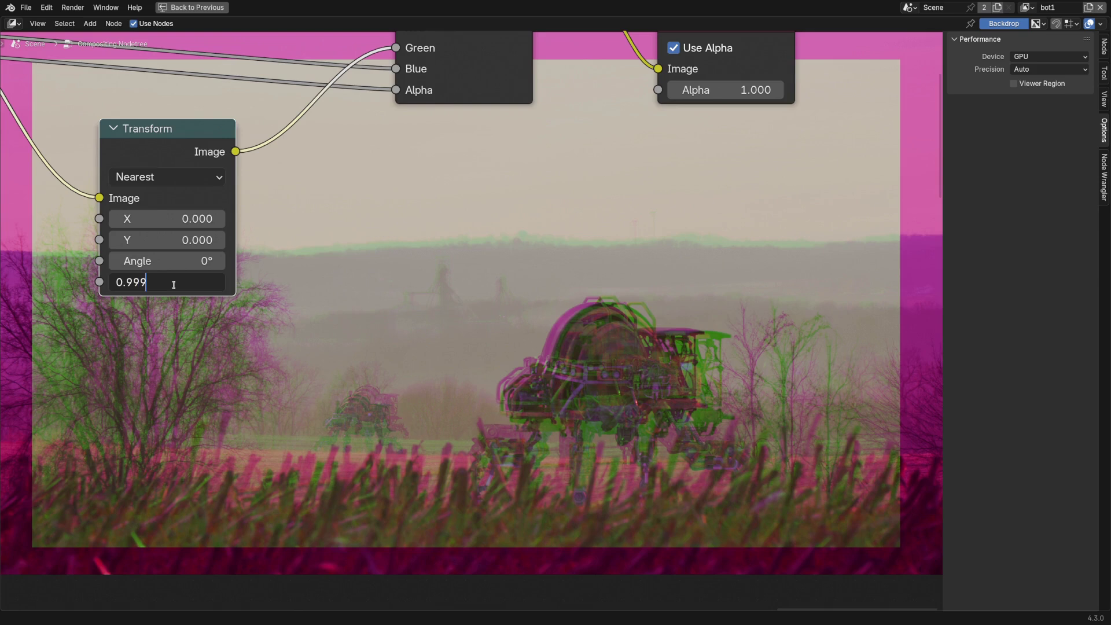
key(Return)
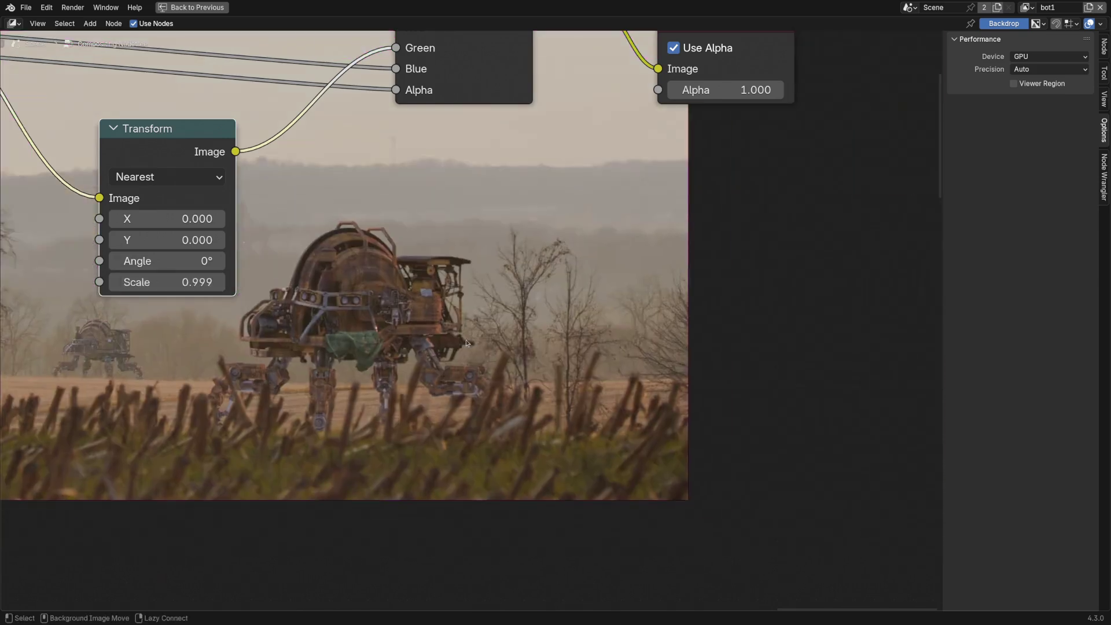
key(alt+v)
key(alt+v)
key(alt+v)
alt+middle_drag(777, 500, 268, 257)
key(alt+v)
key(alt+v)
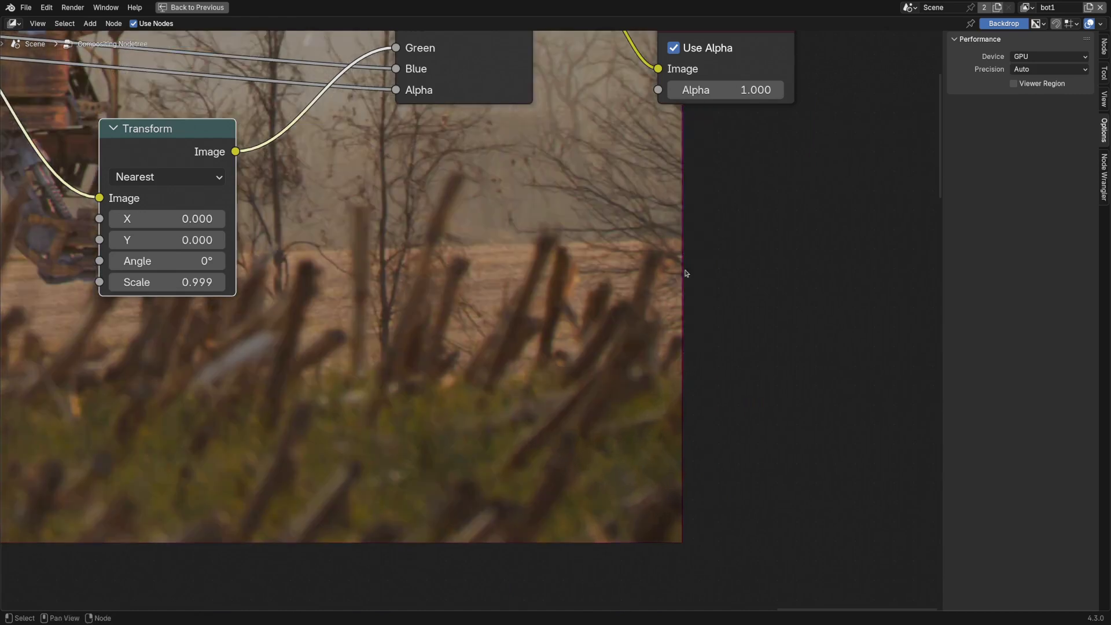
Try Transform scales of 0.995 and 0.998 on the green channel, examining the fringing on the grass and trees.
click(178, 285)
key(BackSpace)
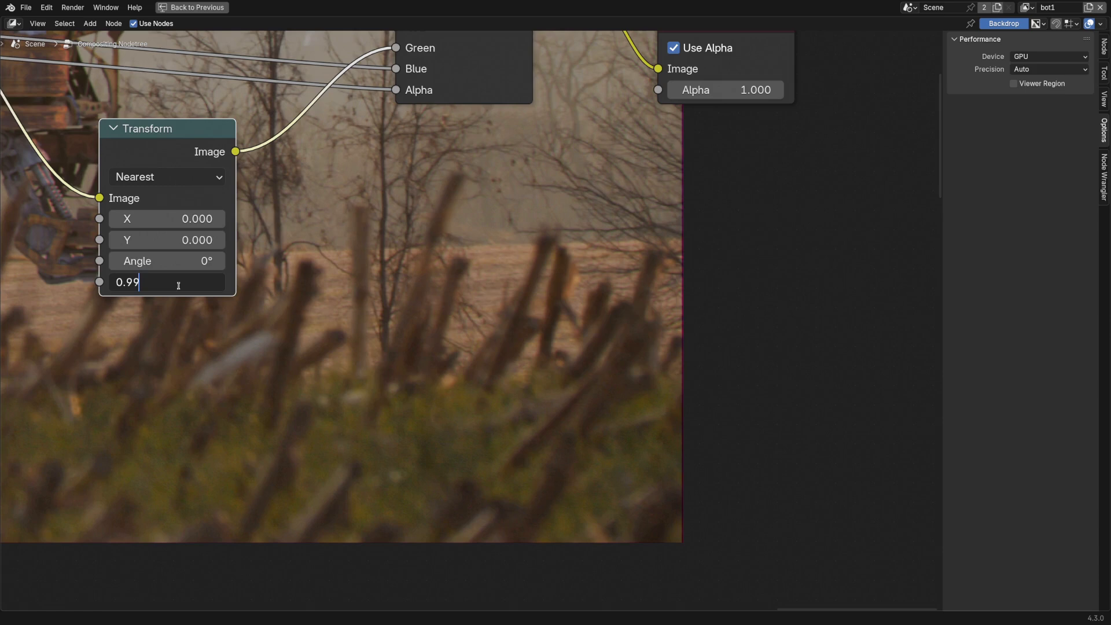
text(5)
key(Return)
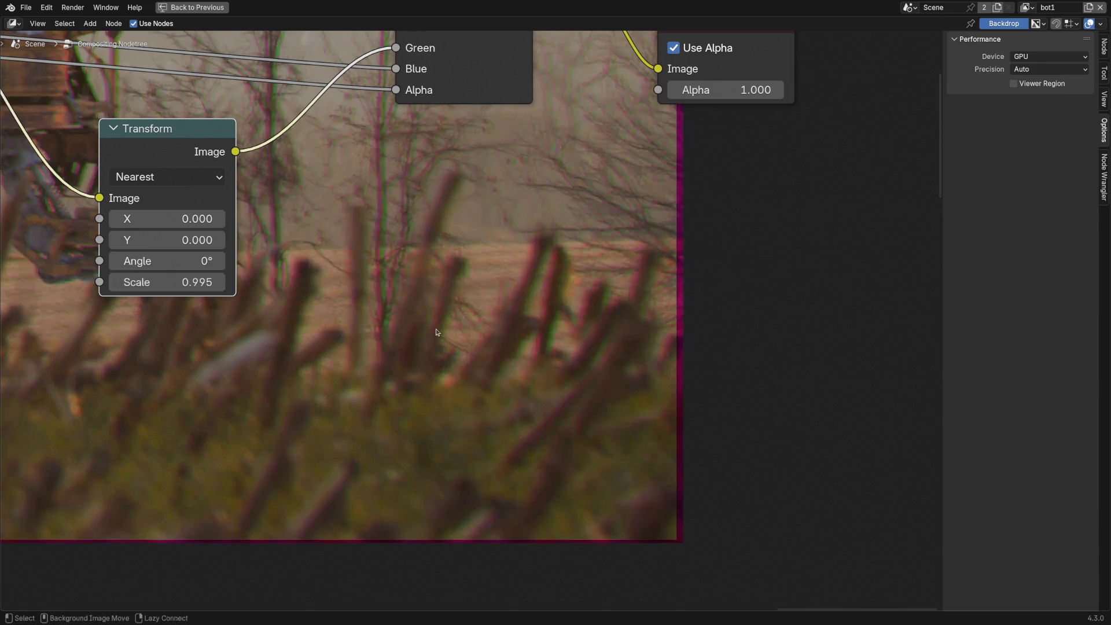
alt+middle_drag(267, 311, 481, 352)
alt+middle_drag(370, 357, 619, 468)
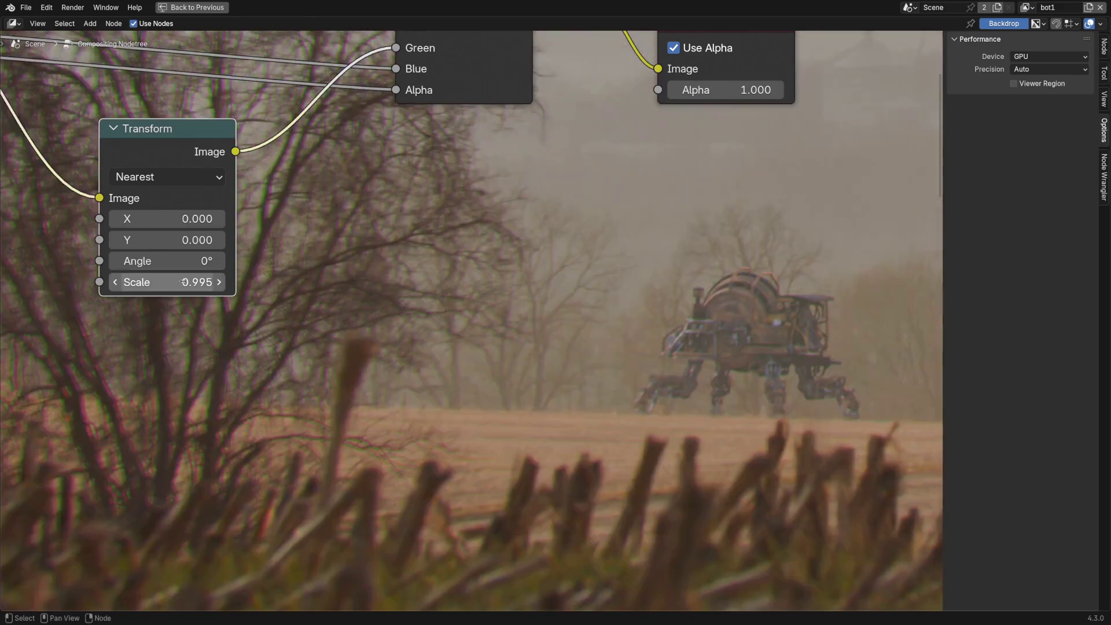
double_click(186, 282)
Delete the Separate Color, Transform and Combine Color nodes and link the Mix node's image output to the reroute before the Viewer.
drag(283, 223, 673, 501)
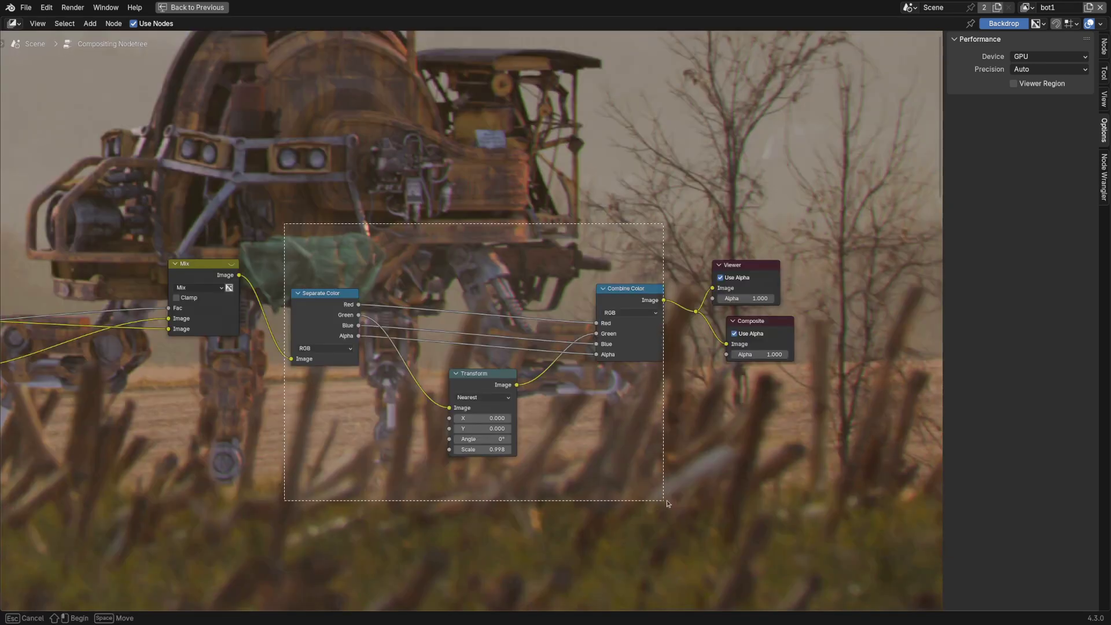
key(x)
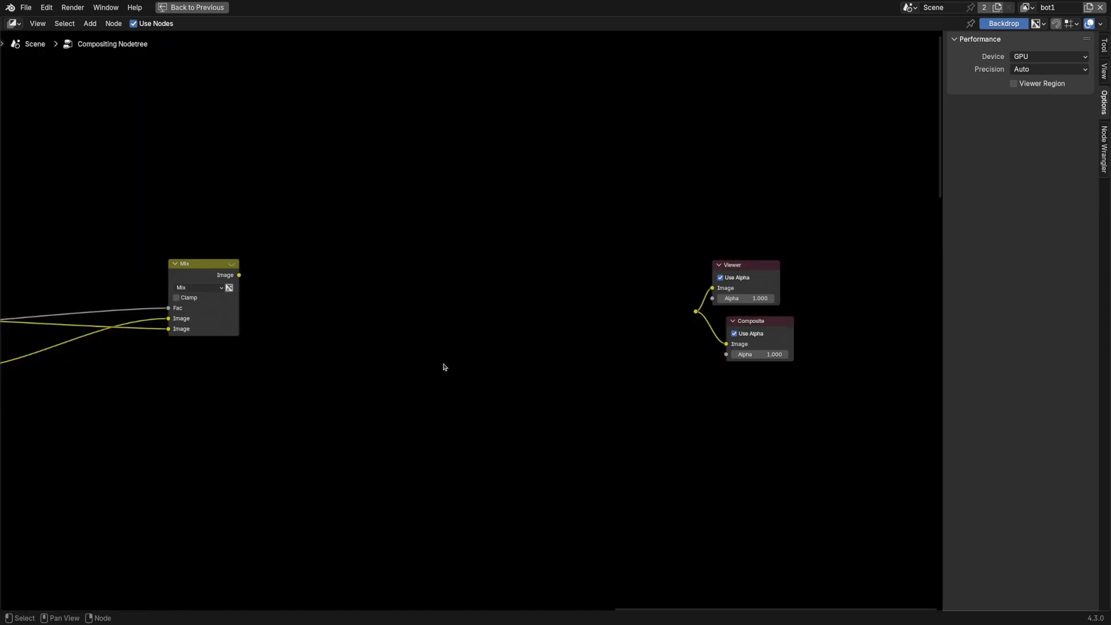
drag(239, 276, 695, 314)
Locate the robot render layer's branch in the node tree and select its channel-splitting nodes to see where they sit.
scroll(162, 382, down, 5)
middle_drag(91, 410, 490, 307)
scroll(490, 308, down, 4)
middle_drag(368, 602, 455, 323)
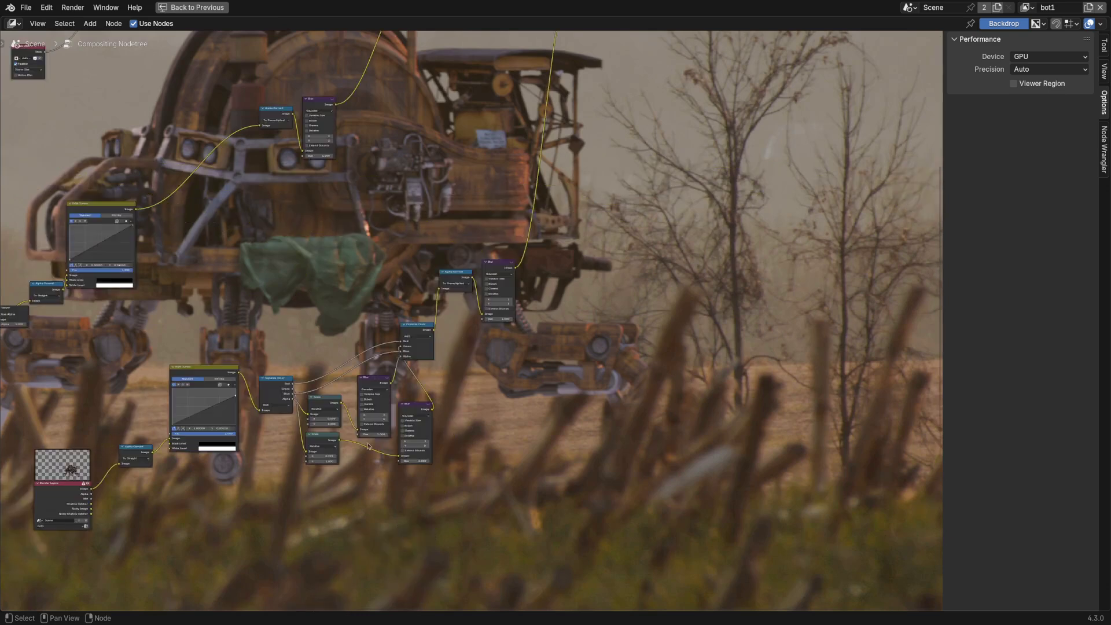
scroll(367, 452, up, 8)
drag(167, 197, 478, 471)
scroll(299, 337, down, 1)
middle_drag(299, 337, 534, 357)
scroll(497, 368, down, 5)
scroll(367, 414, up, 2)
middle_drag(367, 413, 267, 420)
scroll(113, 523, down, 2)
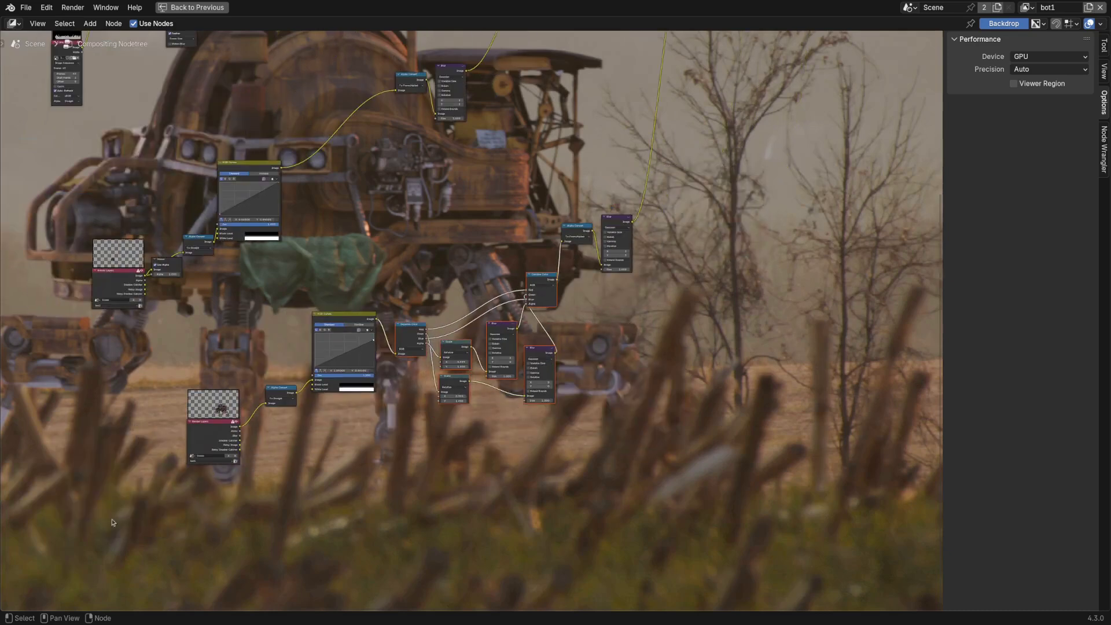
Select the nodes from RGB Curves through Combine Color and examine the Scale and Blur setup up close.
alt+middle_drag(449, 209, 510, 221)
scroll(245, 263, up, 3)
middle_drag(245, 263, 178, 248)
scroll(358, 291, up, 4)
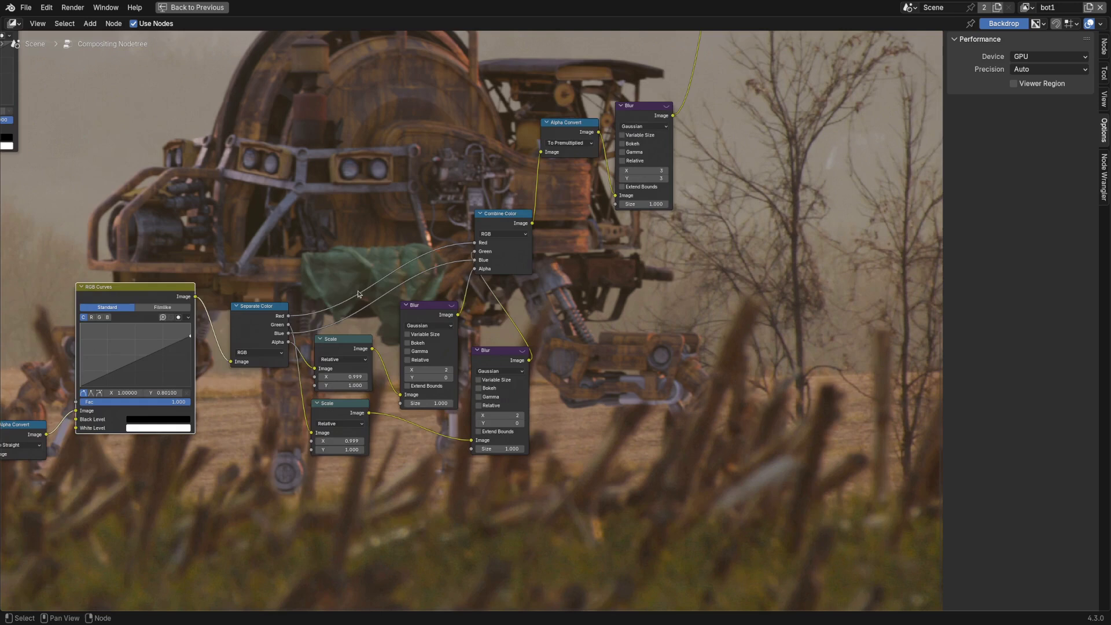
drag(119, 203, 539, 596)
middle_drag(655, 445, 673, 330)
scroll(674, 331, up, 2)
scroll(674, 331, up, 1)
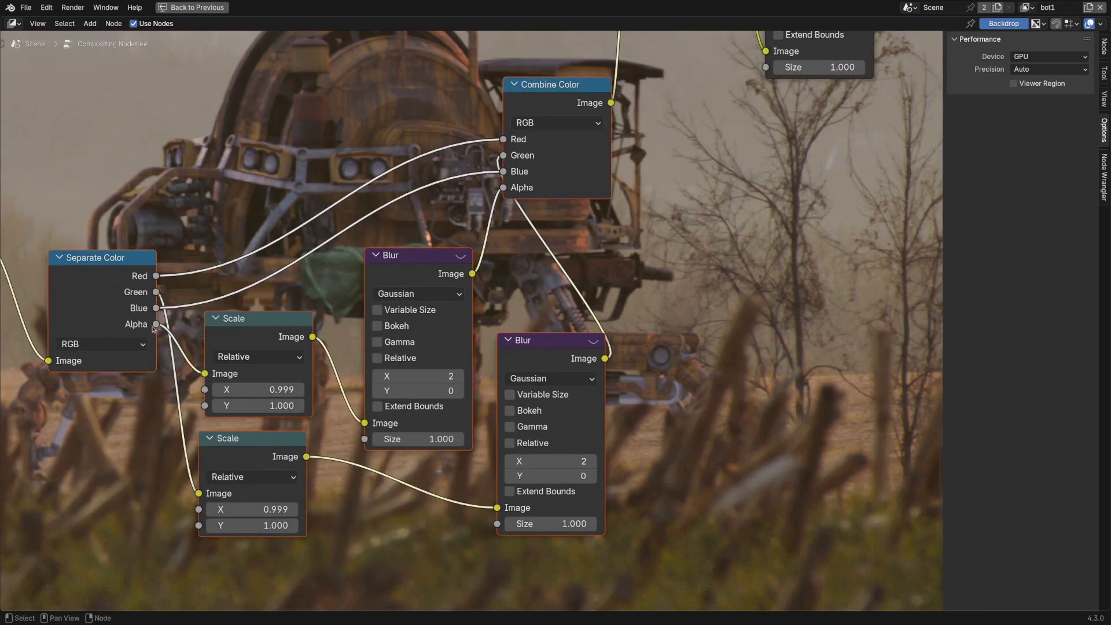
Inspect the lower Scale node's space options and its exact X factor, keeping Relative and the existing value.
click(102, 303)
click(238, 456)
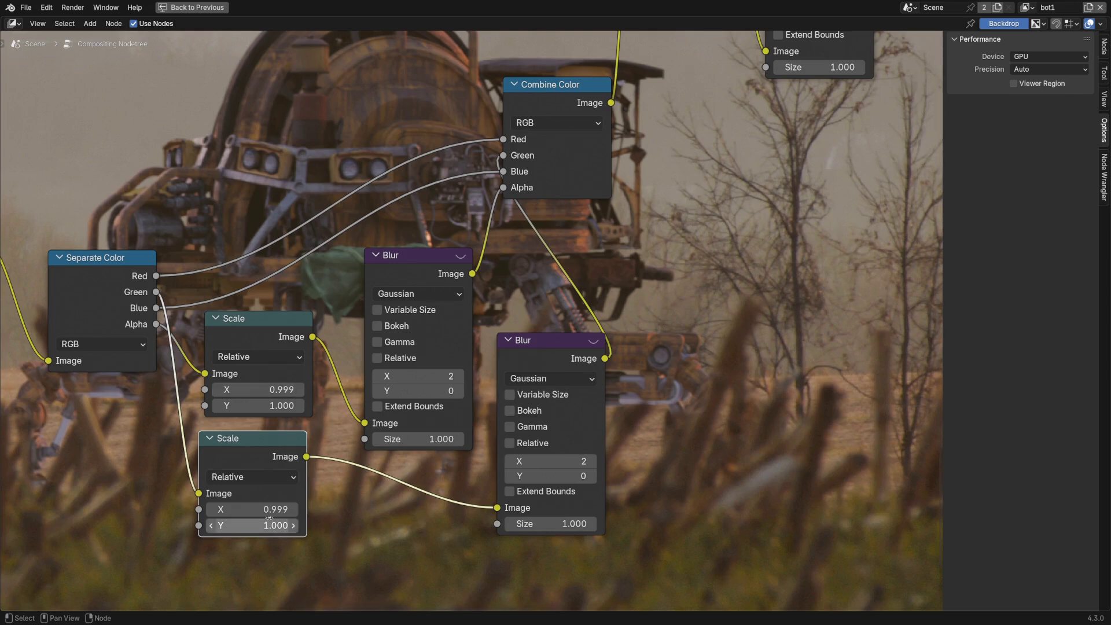
click(236, 477)
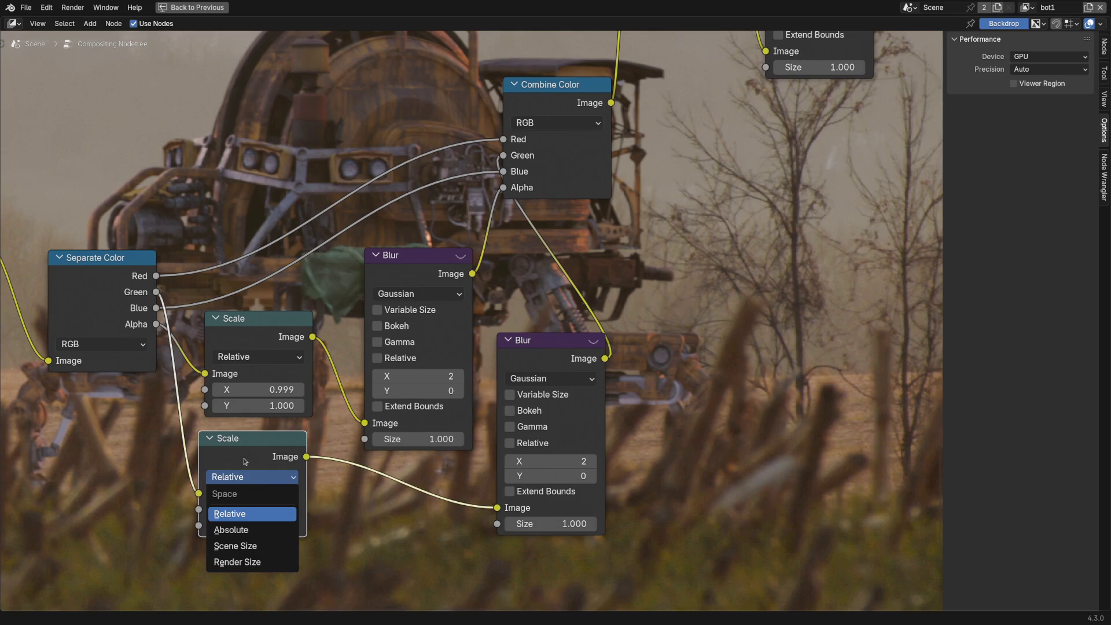
click(227, 508)
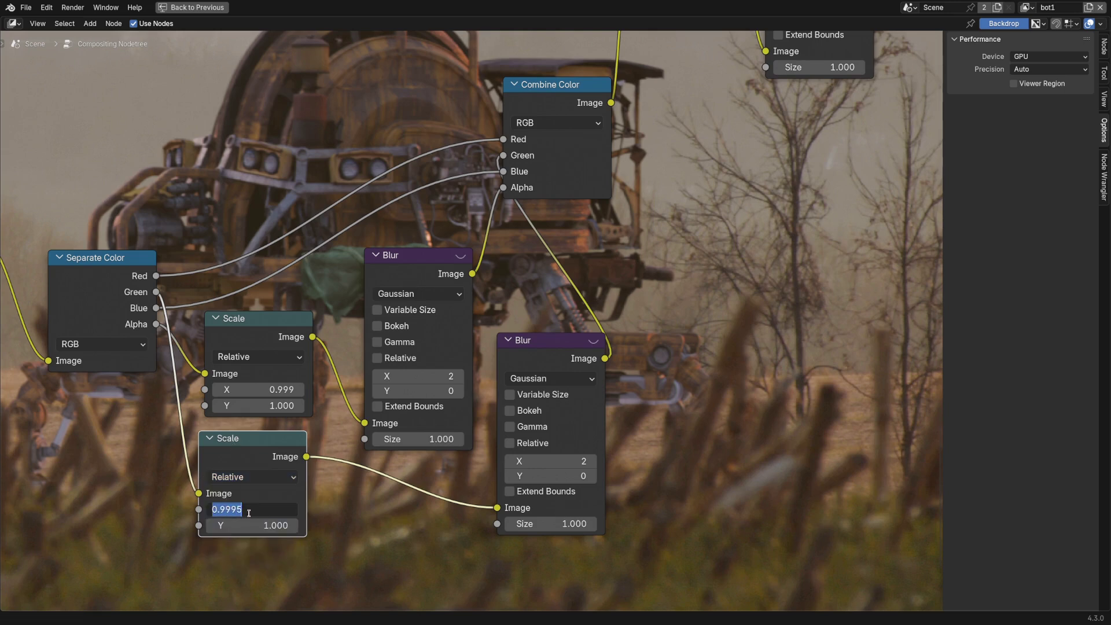
key(Return)
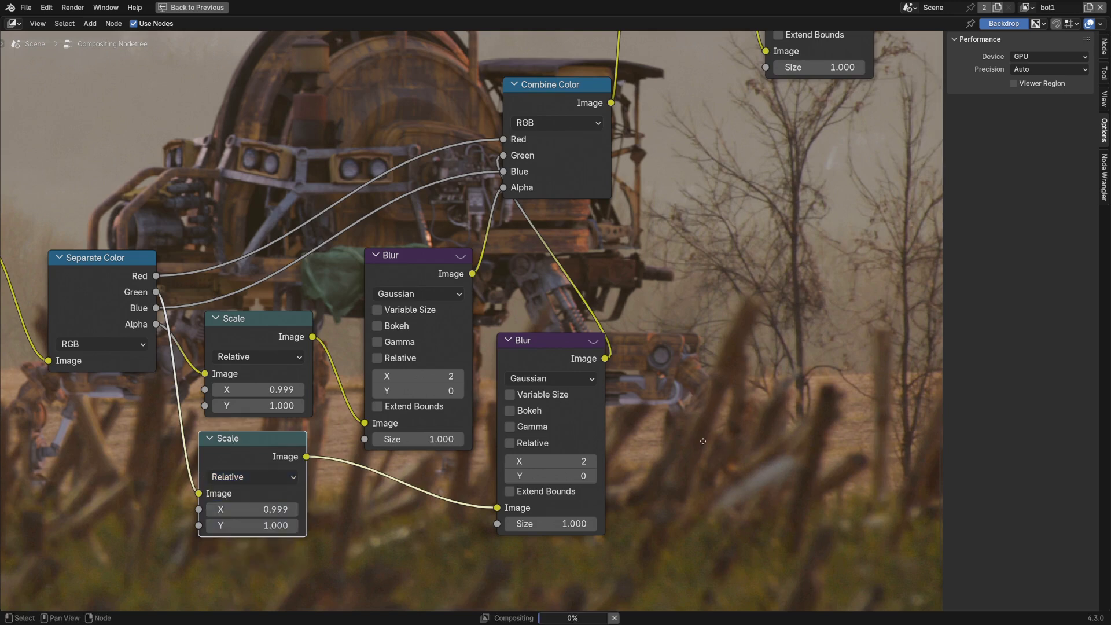
Preview the output of the lower Blur node in the backdrop, followed by the recombined Combine Color output.
middle_drag(702, 440, 560, 401)
mouse_move(396, 317)
mouse_down()
mouse_move(402, 325)
mouse_move(393, 320)
mouse_up()
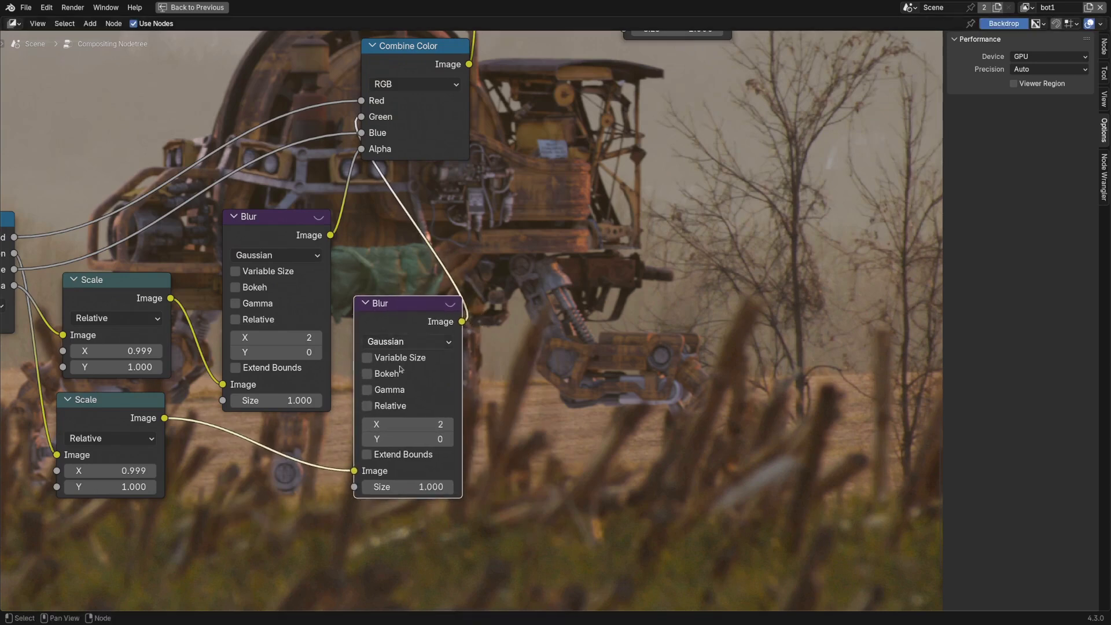
ctrl+shift+click(403, 357)
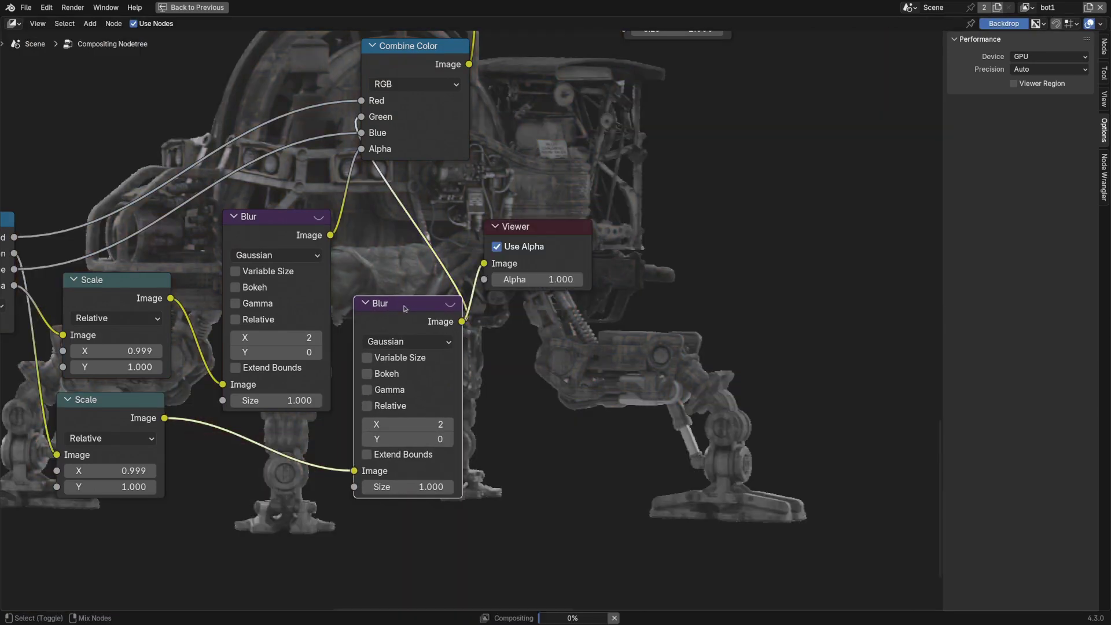
ctrl+shift+click(446, 49)
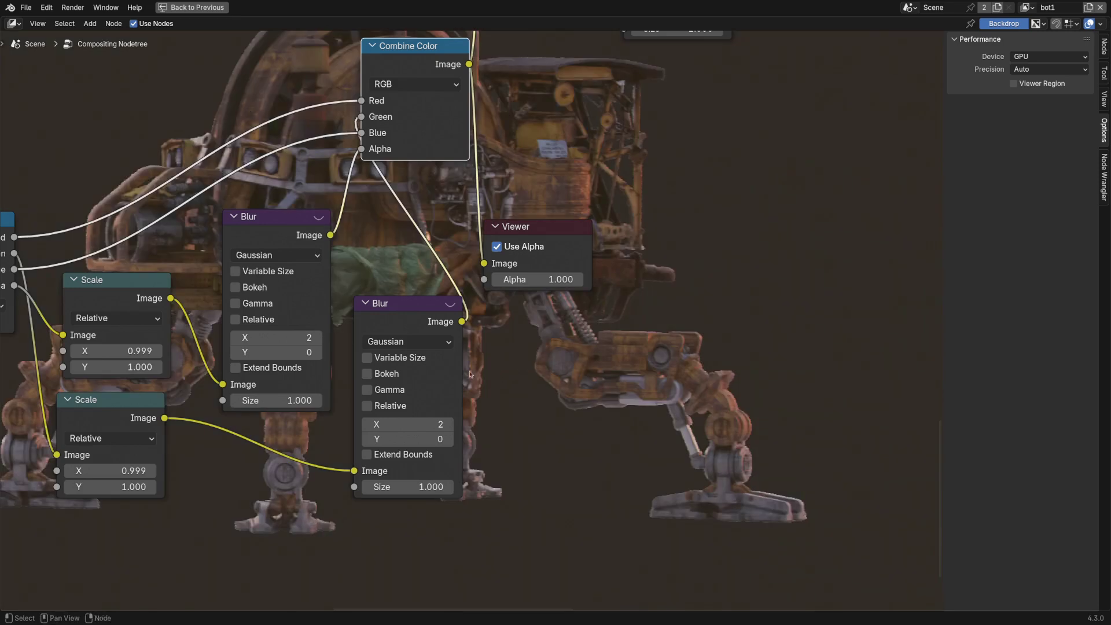
Compare the RGB Curves output with the Combine Color output on the robot's enlarged leg.
scroll(413, 336, down, 2)
middle_drag(413, 337, 418, 385)
scroll(418, 386, up, 1)
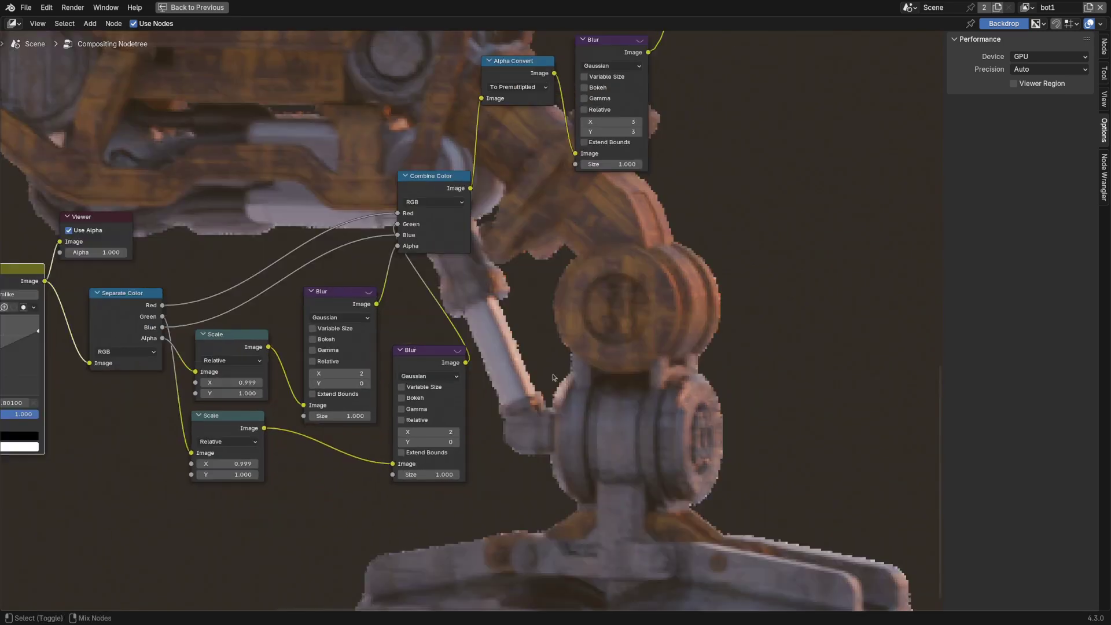
ctrl+shift+click(426, 179)
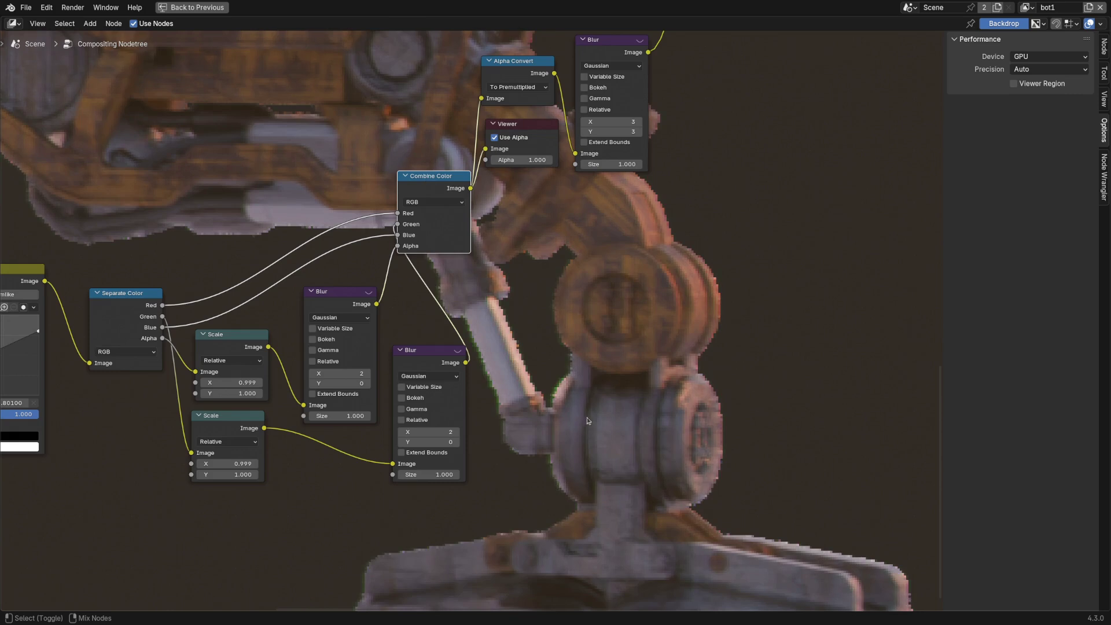
Examine the upper Scale and Blur nodes between Separate Color and Combine Color up close.
scroll(354, 390, down, 3)
middle_drag(353, 389, 427, 344)
scroll(404, 412, up, 4)
scroll(427, 344, up, 3)
ctrl+shift+click(270, 264)
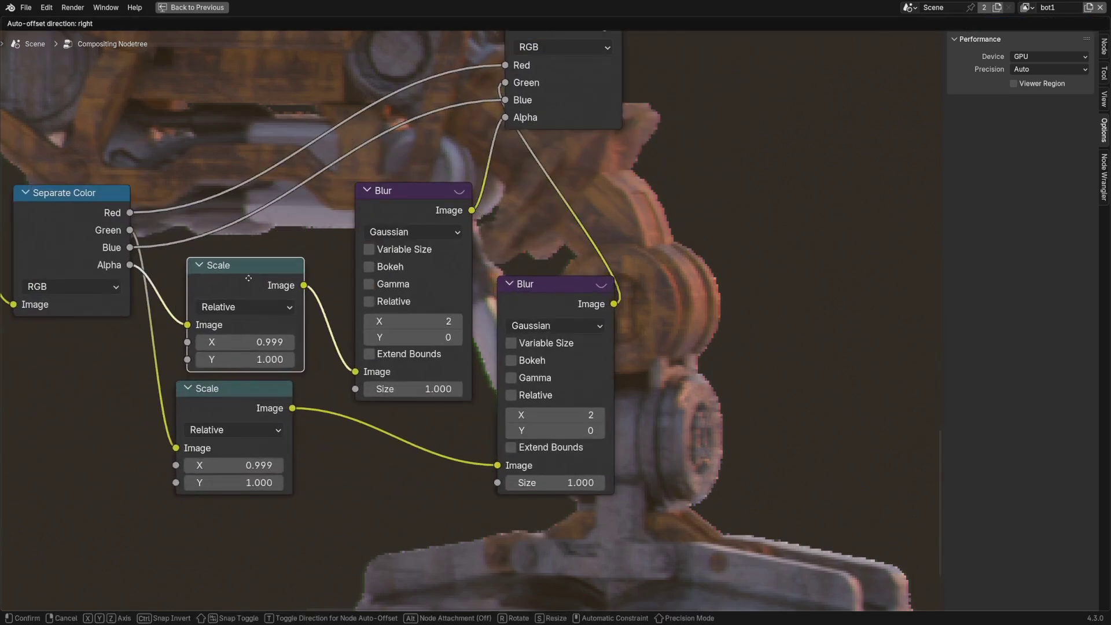
ctrl+shift+click(411, 194)
scroll(617, 266, down, 5)
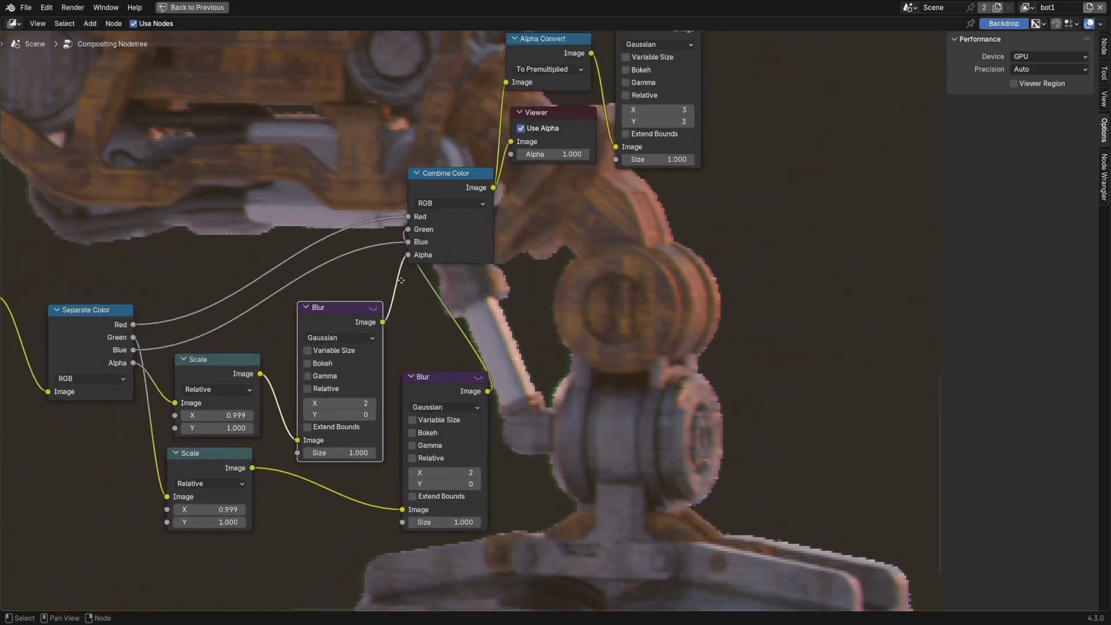
Preview the output of the node that merges the foreground robot's branch into the landscape.
scroll(615, 266, down, 5)
middle_drag(579, 93, 526, 243)
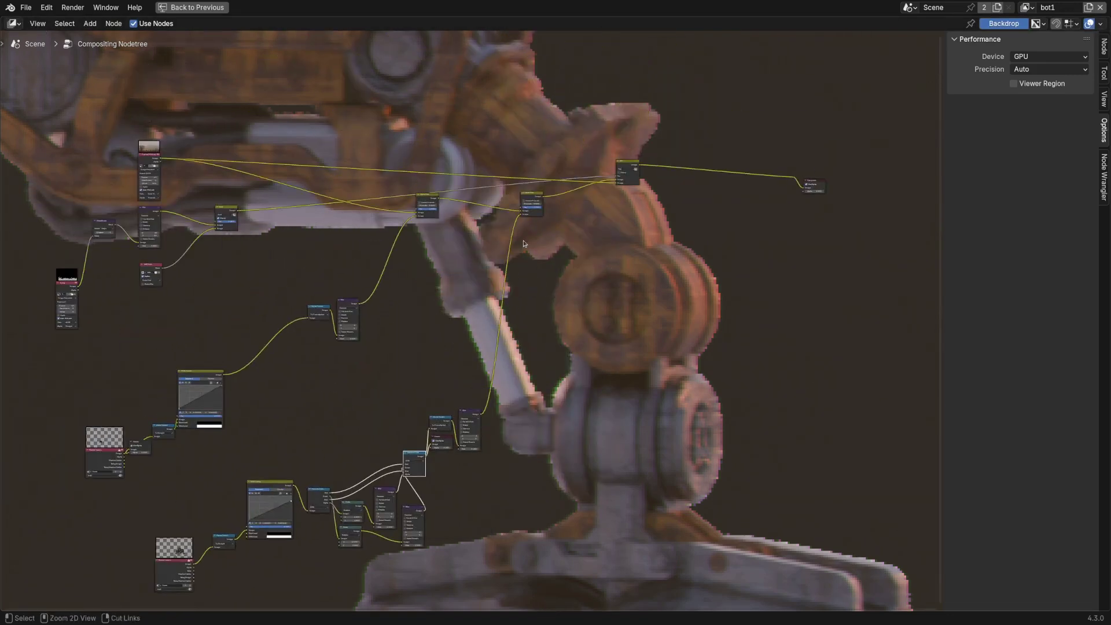
ctrl+shift+click(533, 196)
scroll(558, 536, up, 1)
middle_drag(630, 475, 547, 325)
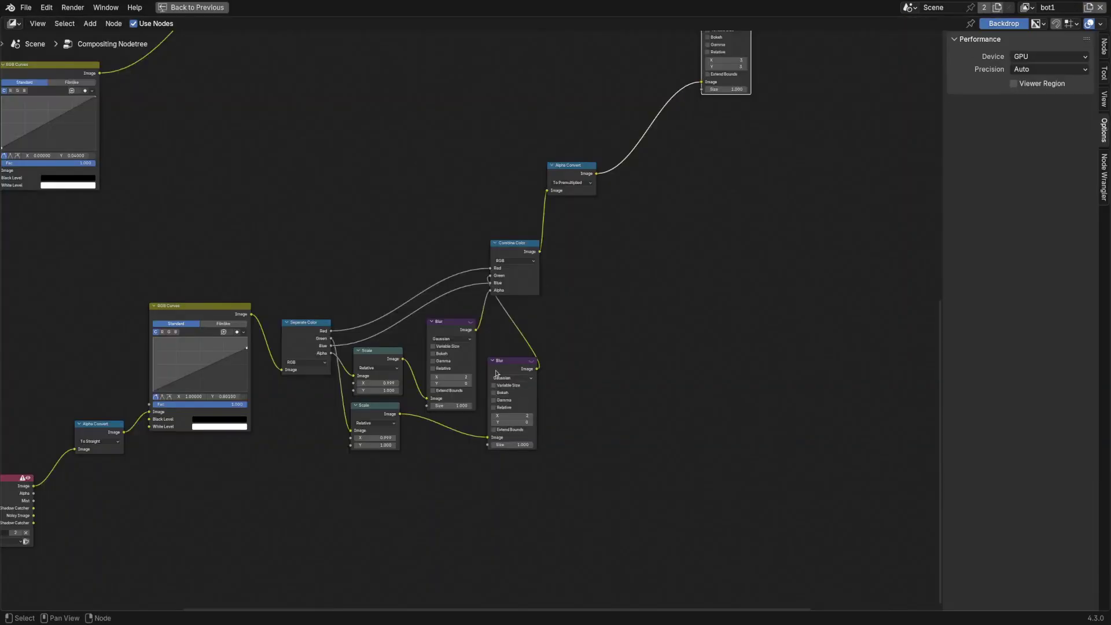
Review the foreground robot's node chain from Render Layers to Combine Color, including the Alpha Convert set to To Straight.
scroll(496, 373, up, 1)
middle_drag(361, 366, 420, 357)
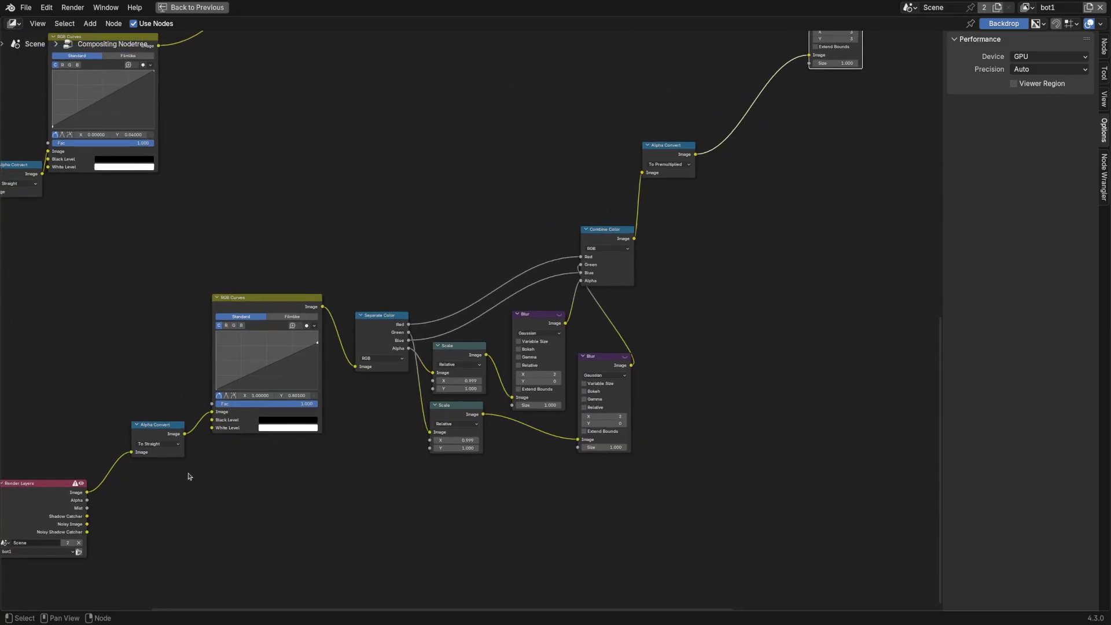
drag(318, 366, 310, 368)
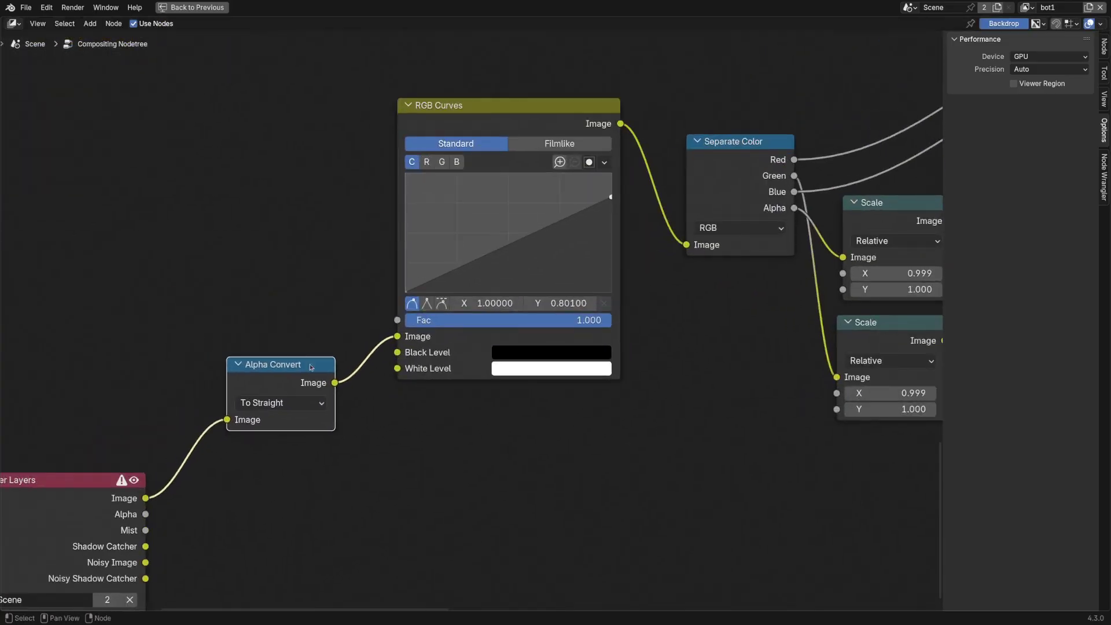
scroll(587, 388, down, 5)
middle_drag(587, 388, 431, 451)
scroll(628, 364, down, 5)
middle_drag(627, 364, 322, 451)
scroll(321, 451, up, 1)
middle_drag(111, 526, 467, 318)
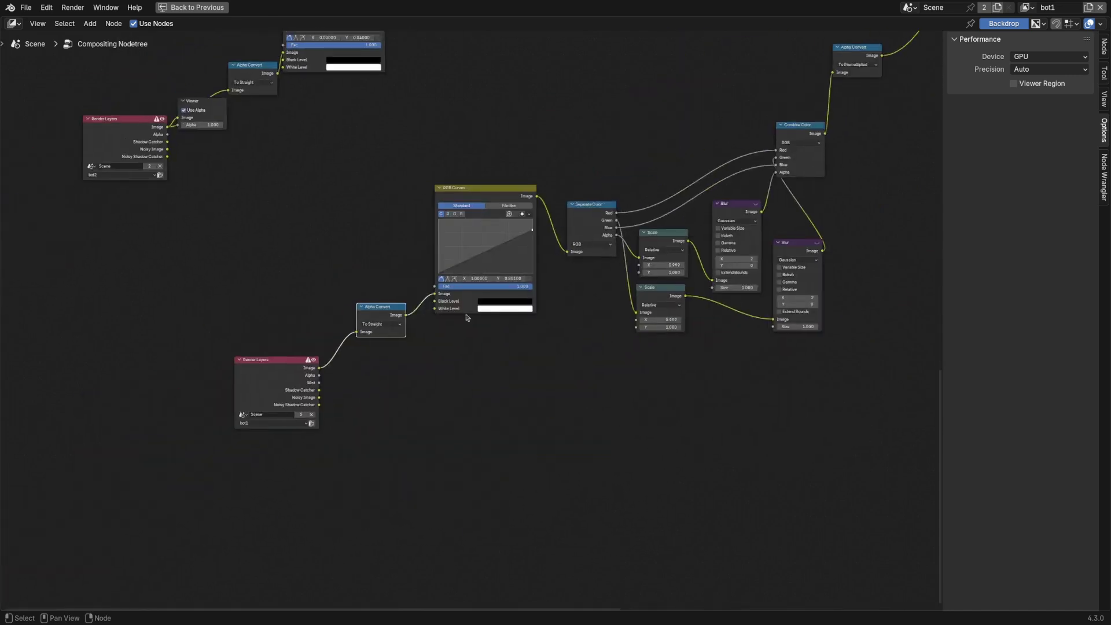
Inspect the To Straight Alpha Convert node up close, along with the bot1 Render Layers node feeding it.
scroll(441, 317, up, 6)
scroll(249, 316, up, 5)
drag(240, 299, 238, 302)
scroll(236, 370, up, 4)
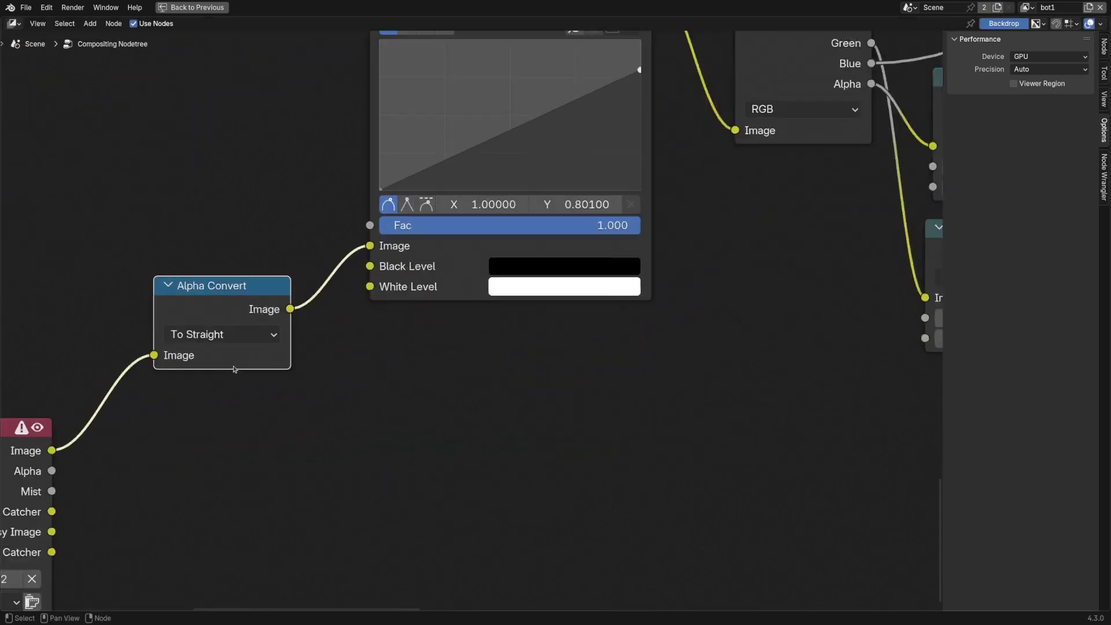
middle_drag(210, 363, 441, 332)
drag(178, 431, 142, 395)
scroll(473, 316, down, 3)
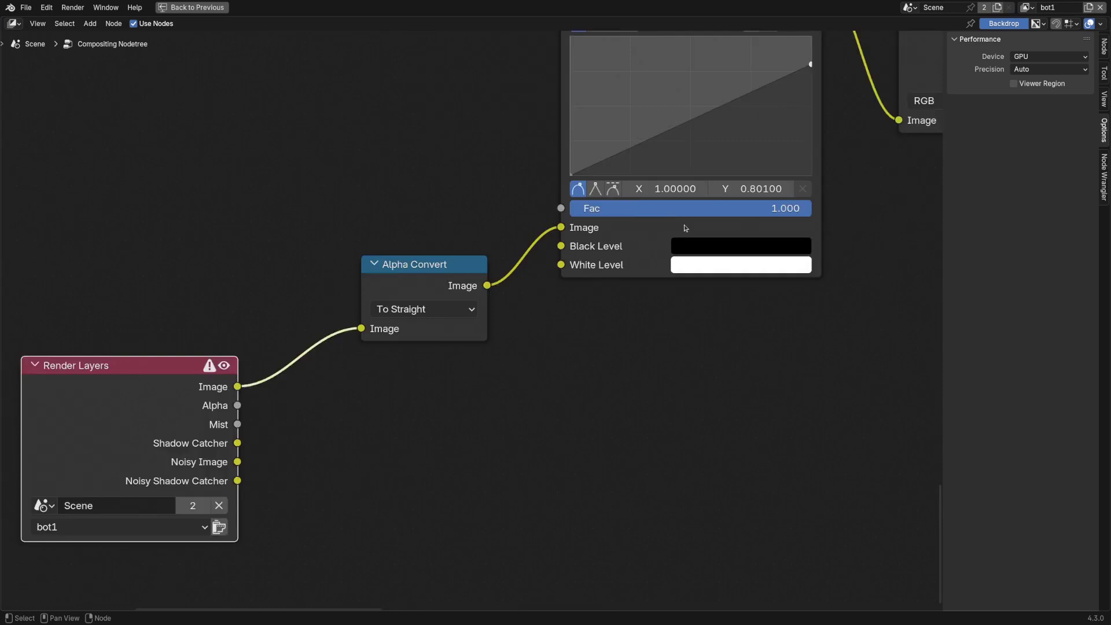
Inspect the RGB Curves node, and select the channel-processing nodes from Separate Color through Combine Color.
middle_drag(685, 228, 374, 475)
scroll(380, 410, down, 3)
click(354, 260)
drag(355, 259, 351, 265)
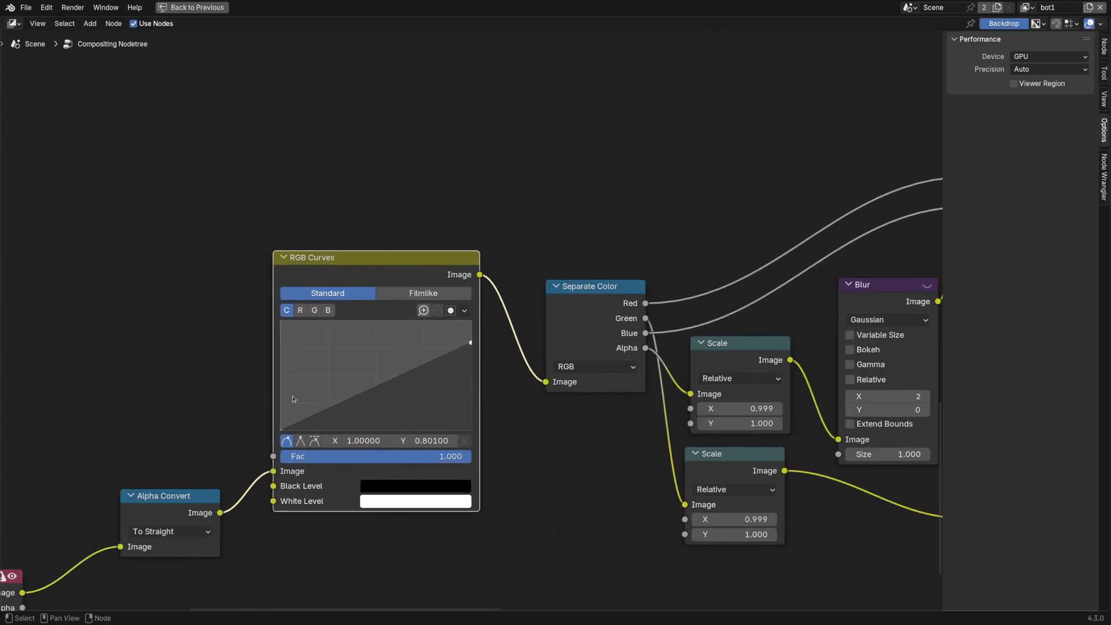
scroll(466, 359, down, 3)
middle_drag(567, 335, 263, 313)
drag(244, 146, 700, 394)
Move the To Premultiplied Alpha Convert node about midway between Combine Color and the final Blur node.
middle_drag(723, 344, 383, 3)
scroll(477, 318, up, 2)
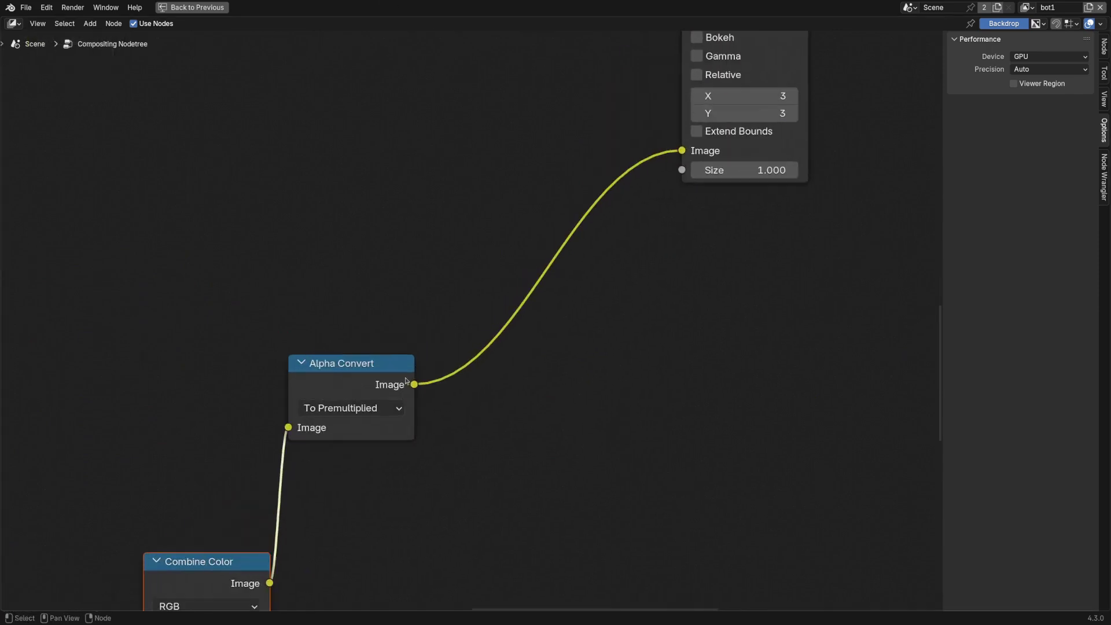
drag(327, 382, 443, 362)
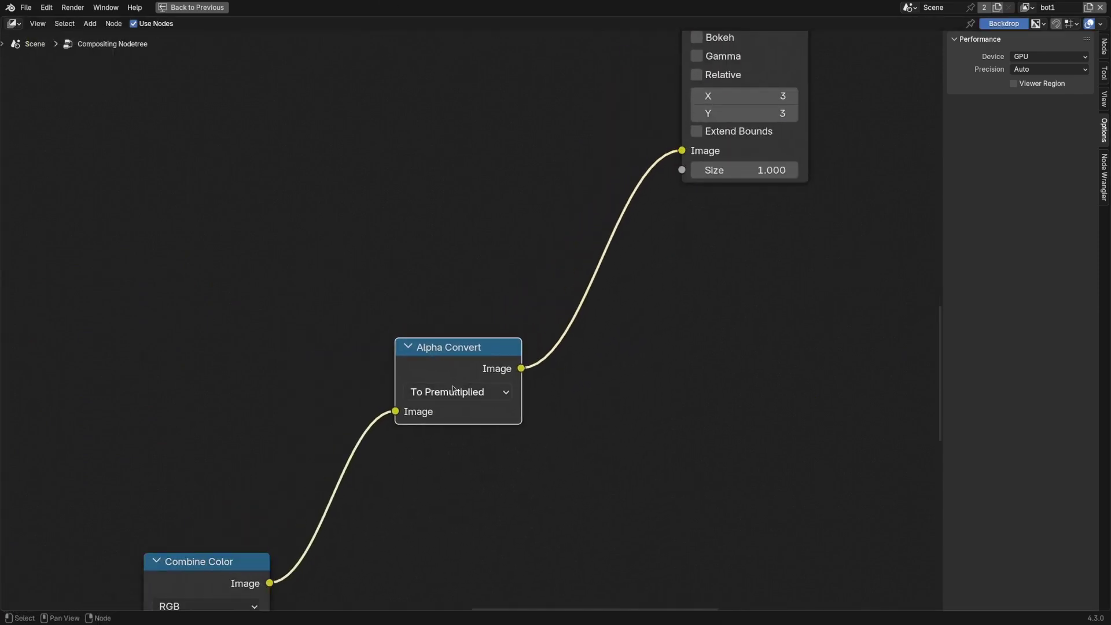
scroll(424, 405, down, 10)
middle_drag(431, 367, 628, 242)
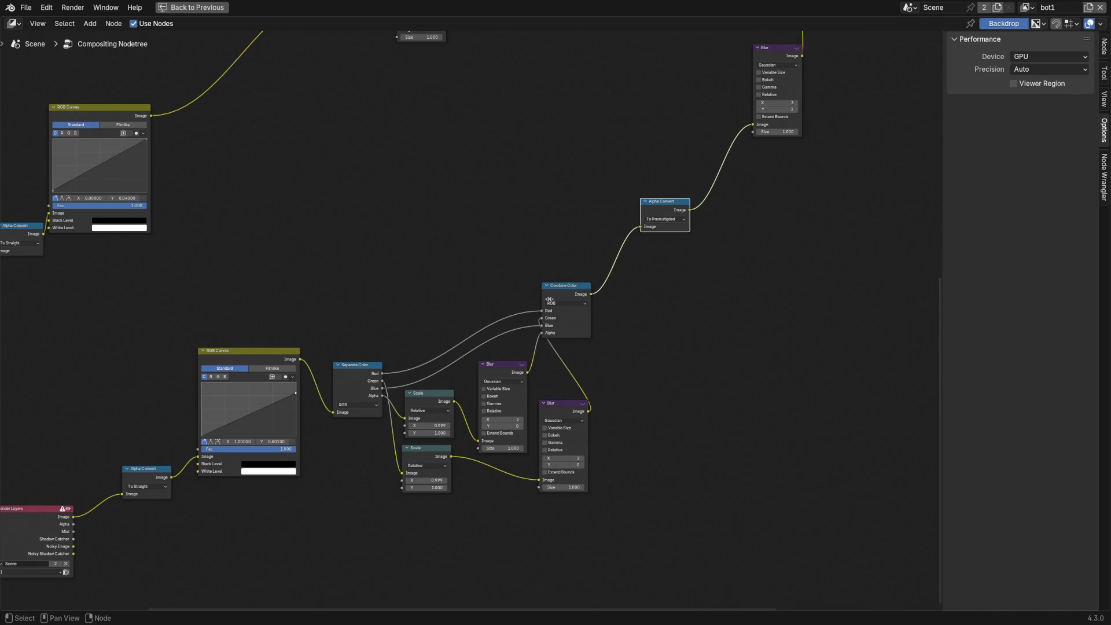
Examine the full landscape composite with both robots alongside the complete node tree.
middle_drag(701, 312, 618, 380)
scroll(369, 379, down, 1)
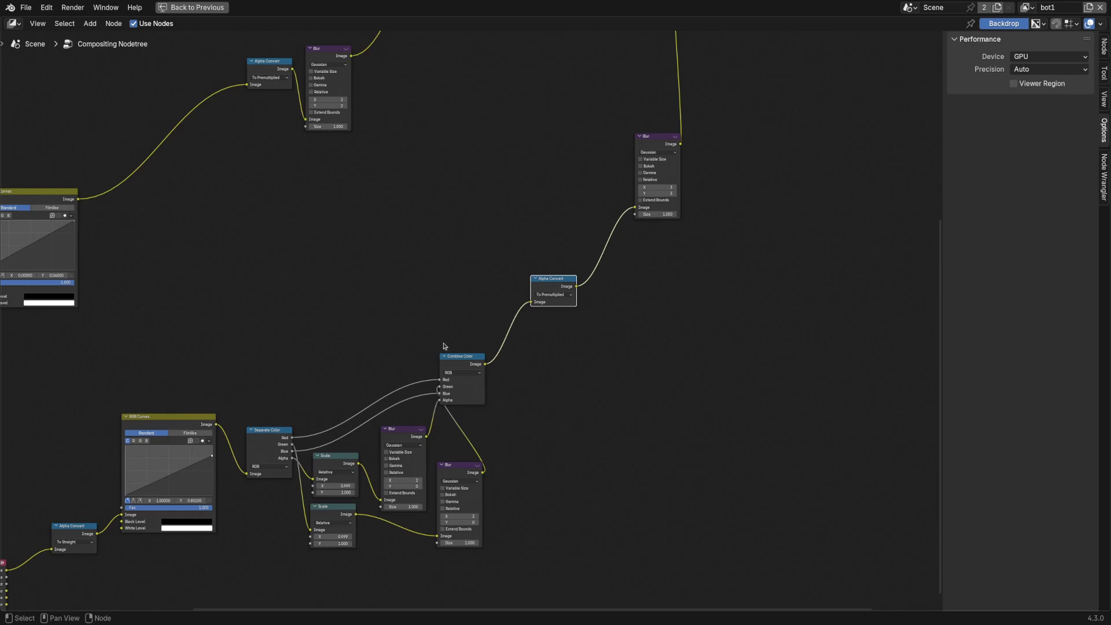
scroll(445, 346, right, 3)
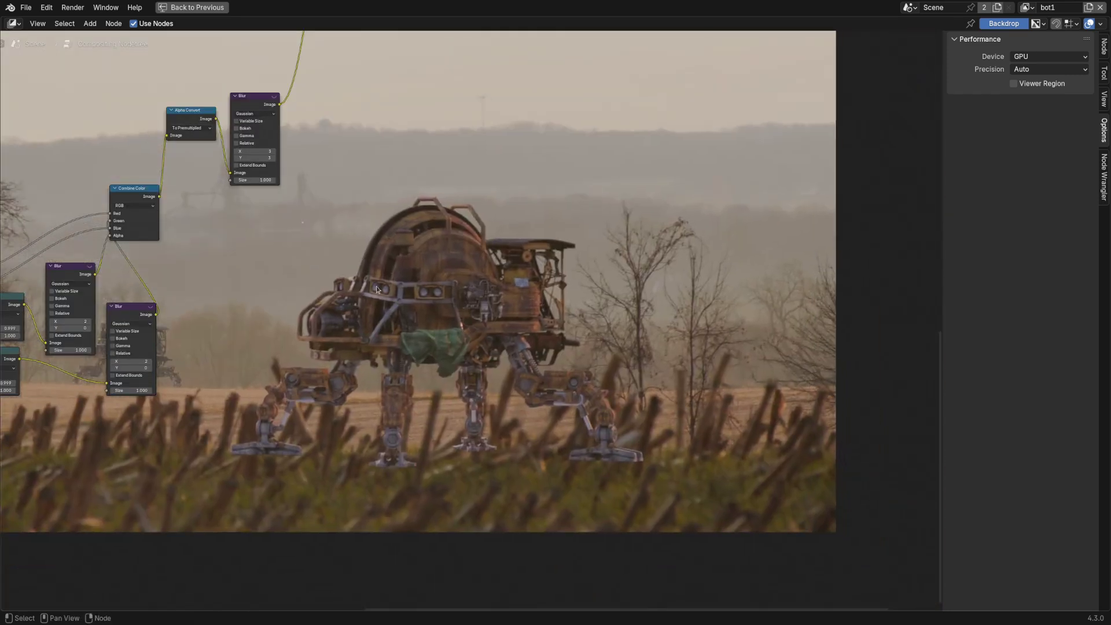
scroll(376, 286, down, 4)
middle_drag(320, 282, 359, 353)
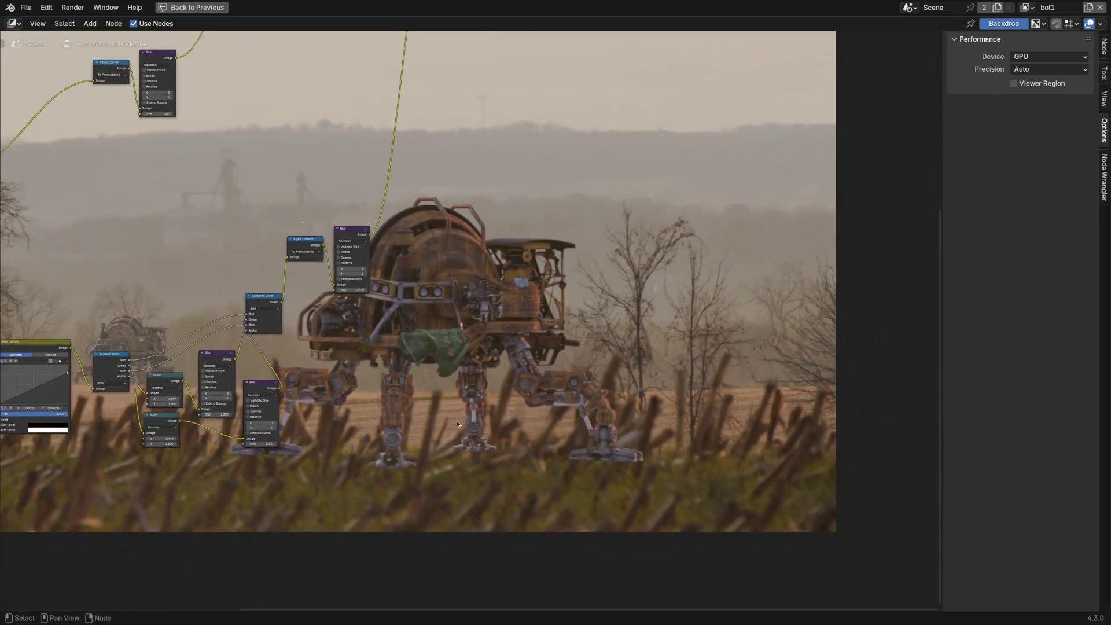
scroll(649, 397, down, 1)
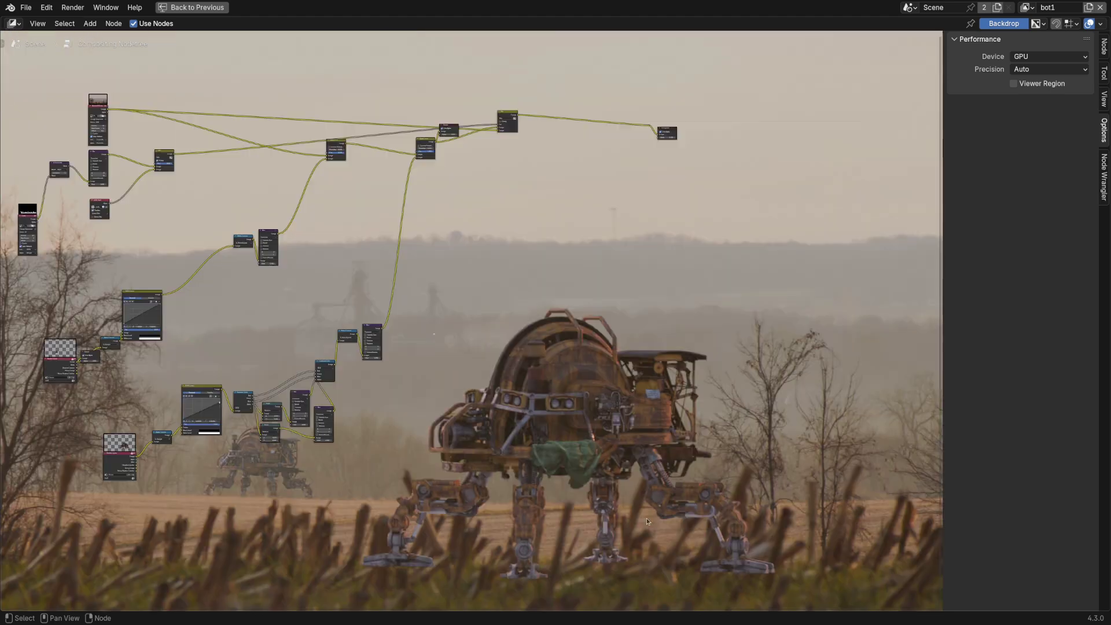
middle_drag(542, 461, 649, 431)
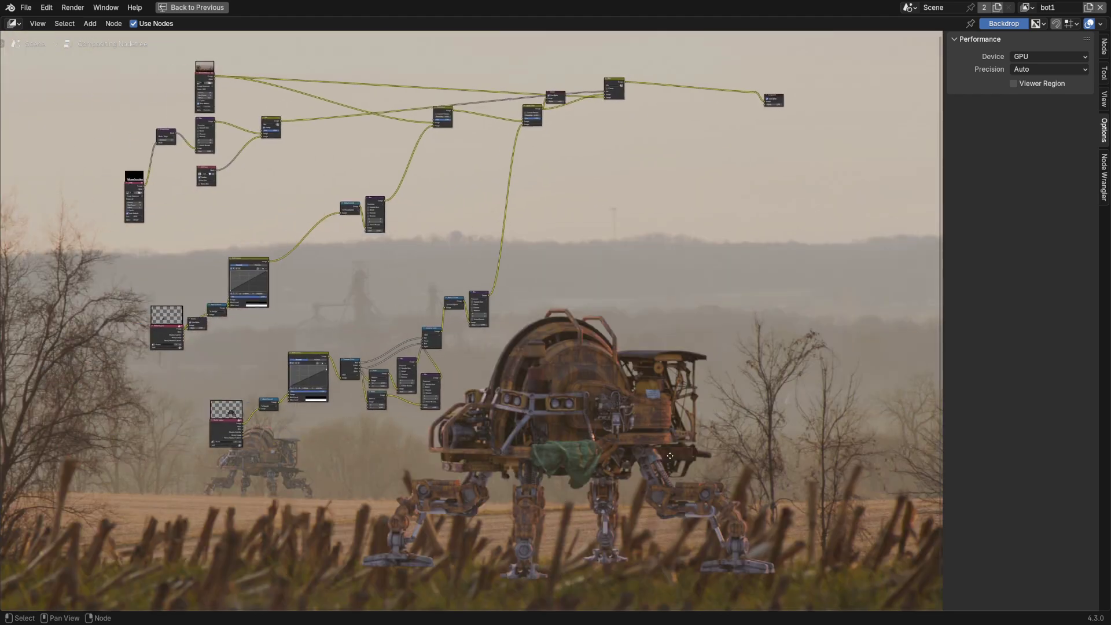
middle_drag(614, 385, 545, 400)
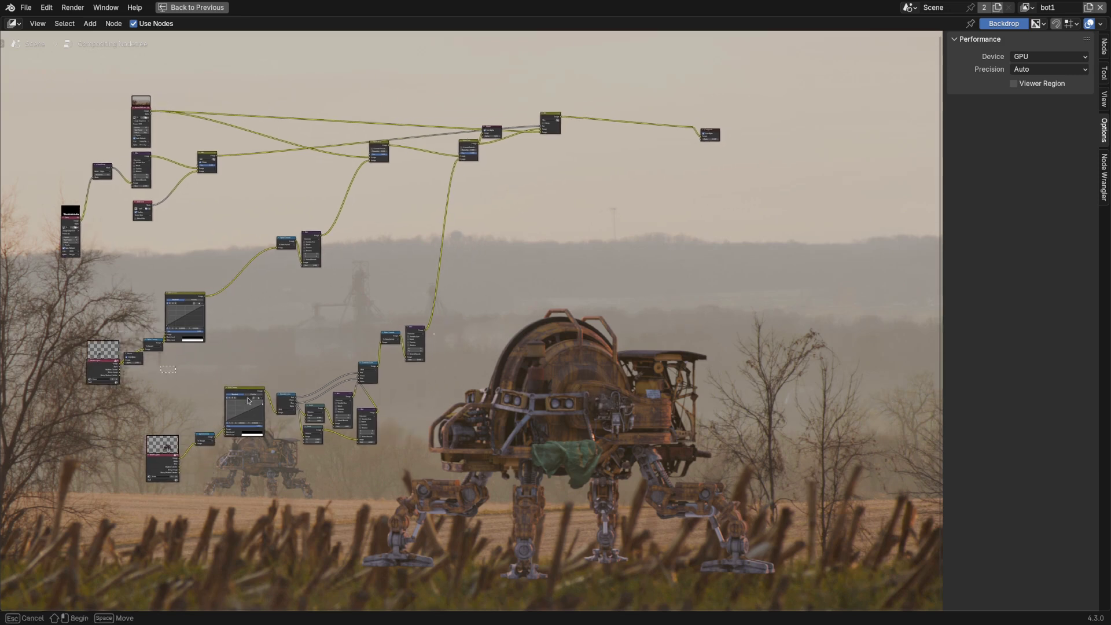
Select the nodes of the foreground robot's branch, including RGB Curves through Combine Color.
drag(248, 400, 575, 507)
middle_drag(612, 422, 569, 403)
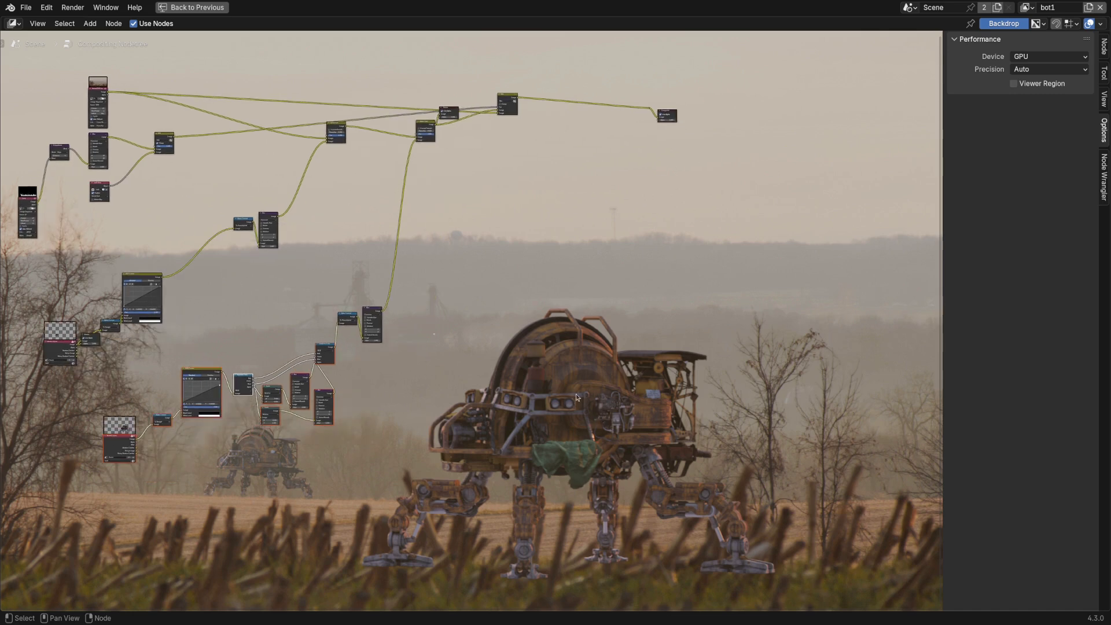
scroll(471, 349, up, 1)
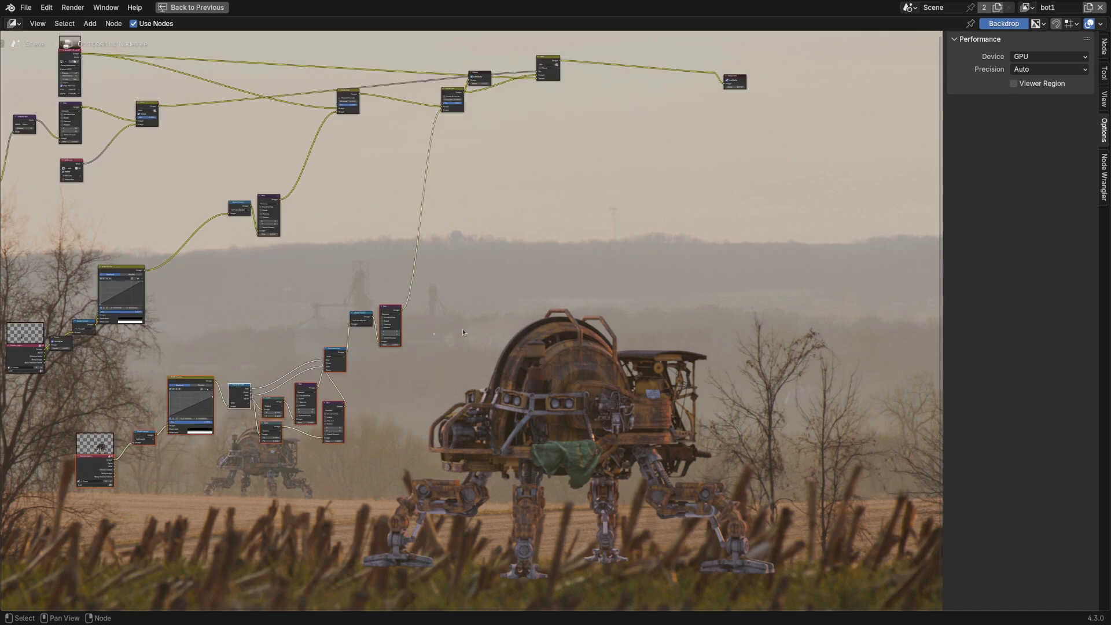